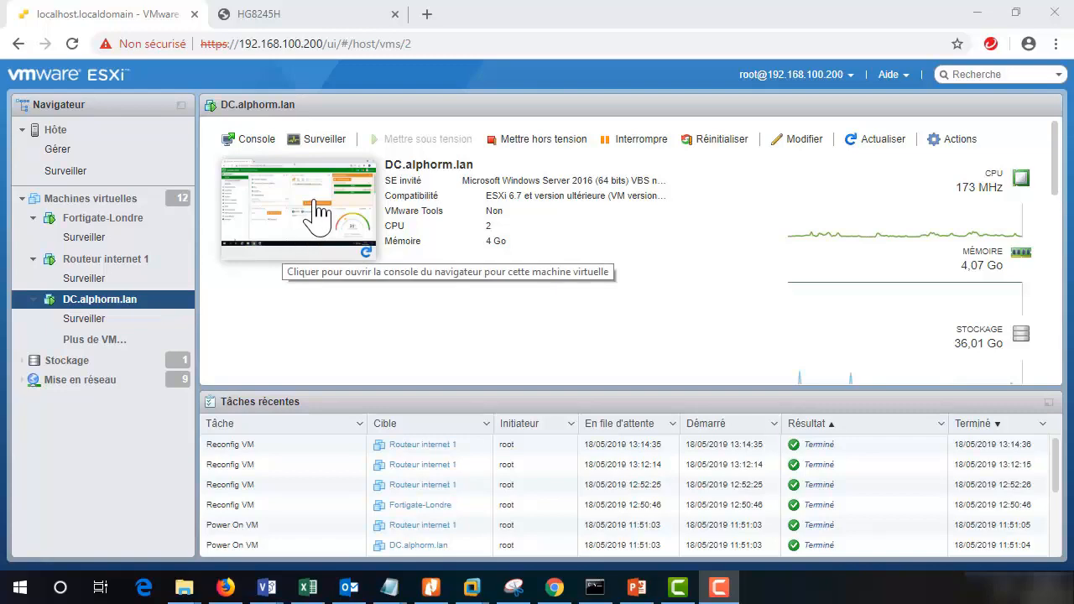
Open the DC.alphorm.lan virtual machine's console and display it full screen
left_click(312, 229)
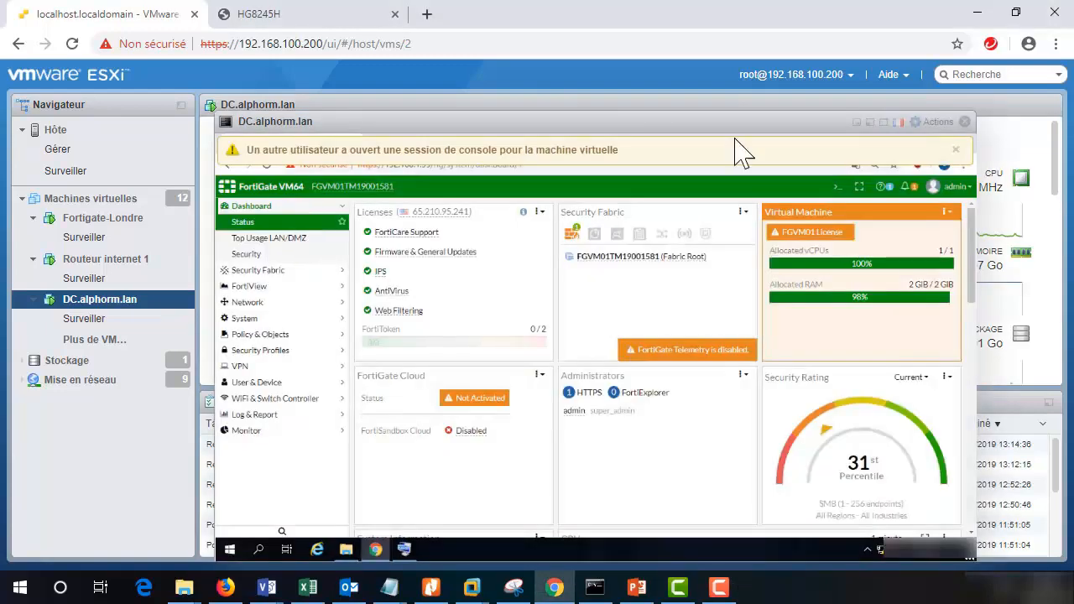
left_click(884, 122)
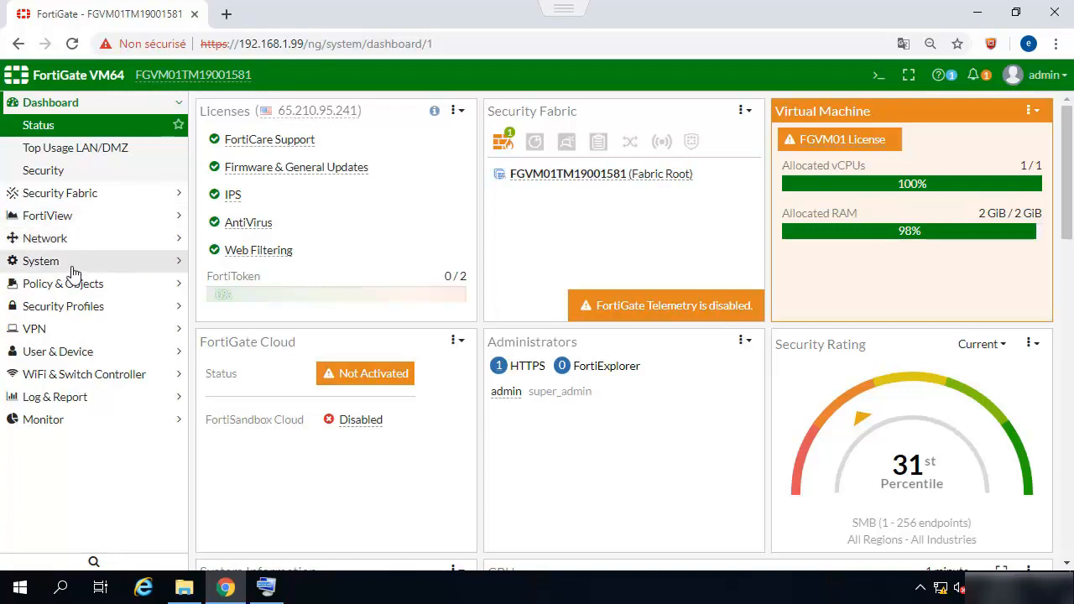
Examine the distance and priority of the existing port2 default route in the firewall's static routes
left_click(64, 242)
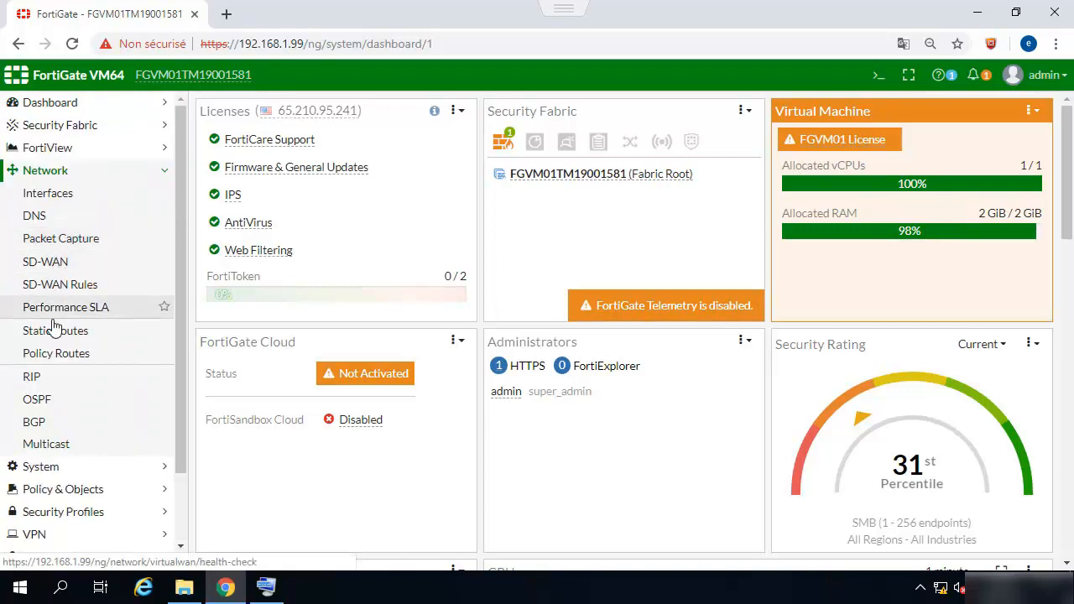
left_click(56, 331)
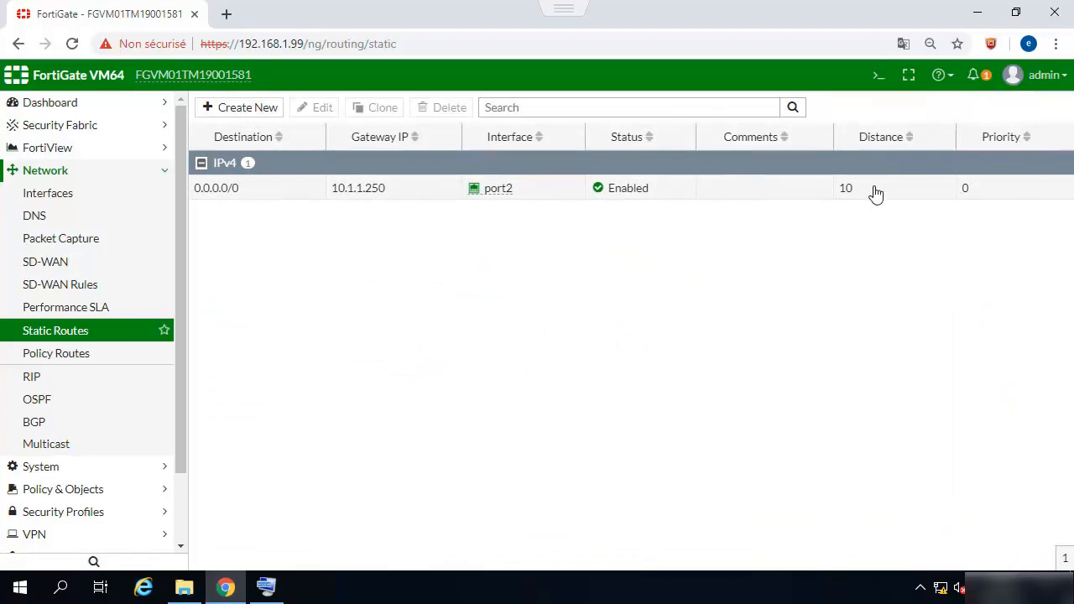
left_click(826, 191)
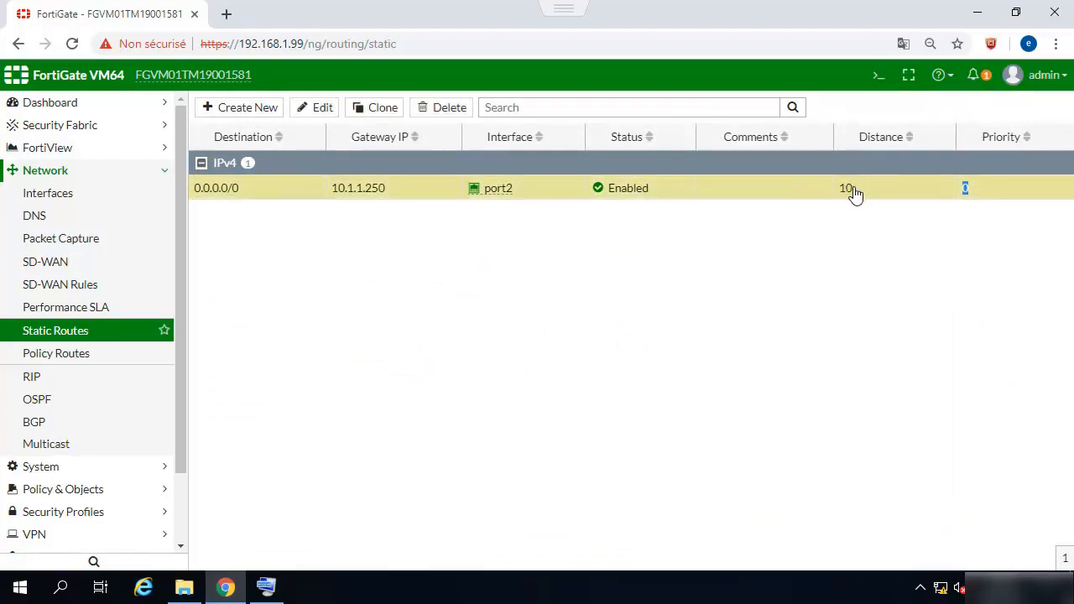
left_click_drag(898, 194, 841, 182)
left_click(985, 202)
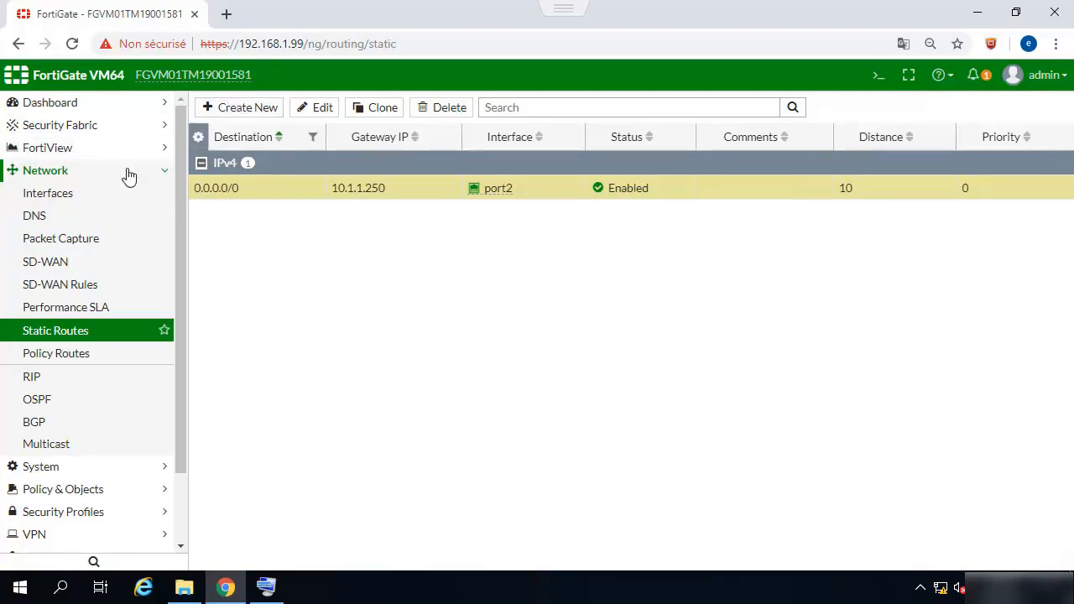
Open the port5 network interface for editing and set its role to WAN
left_click(55, 198)
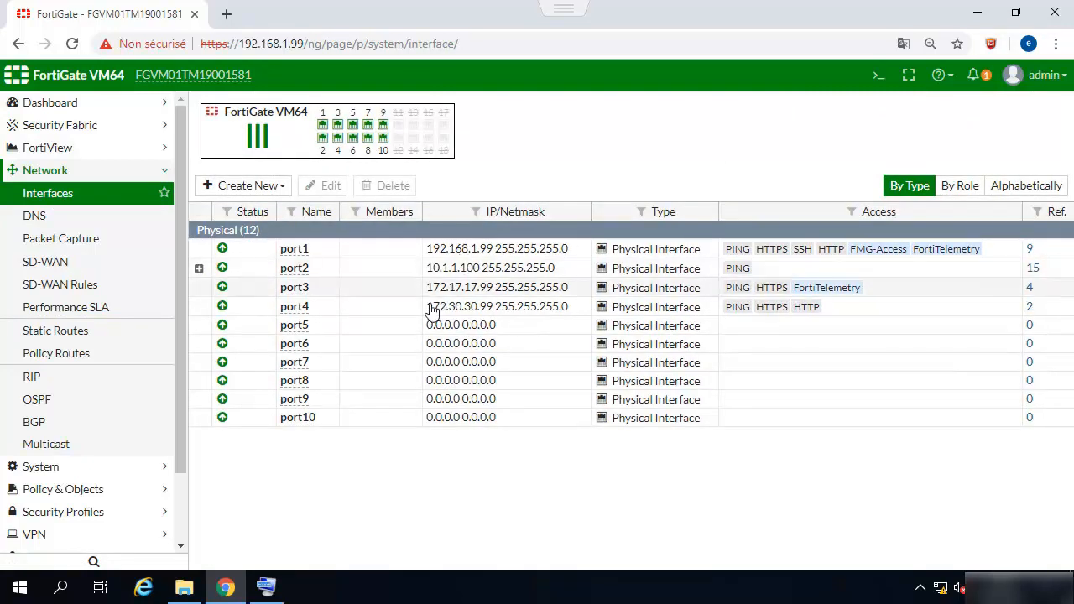
left_click(313, 327)
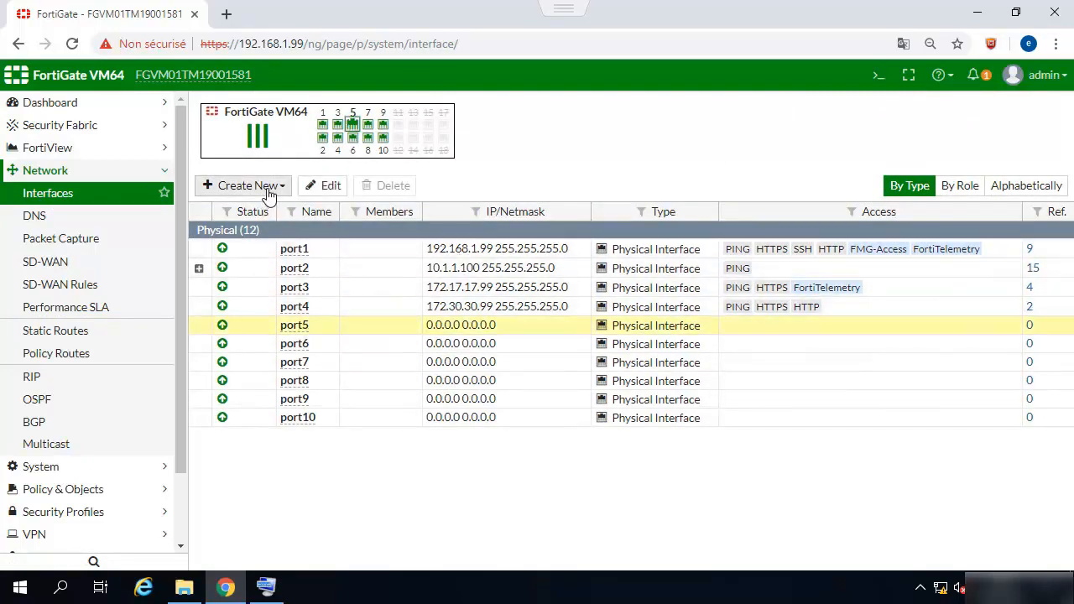
left_click(328, 187)
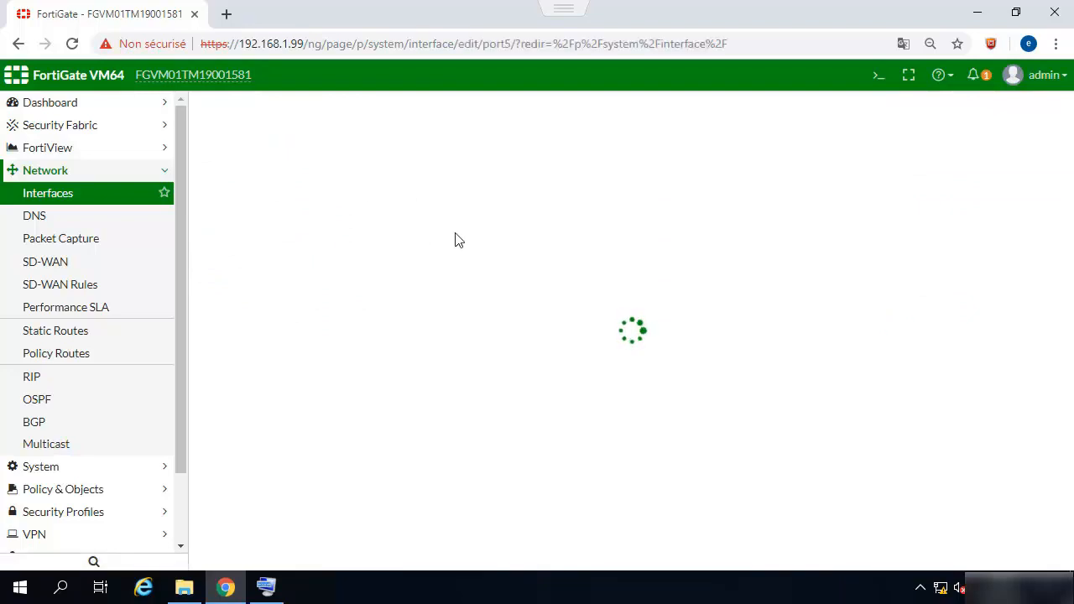
left_click(327, 266)
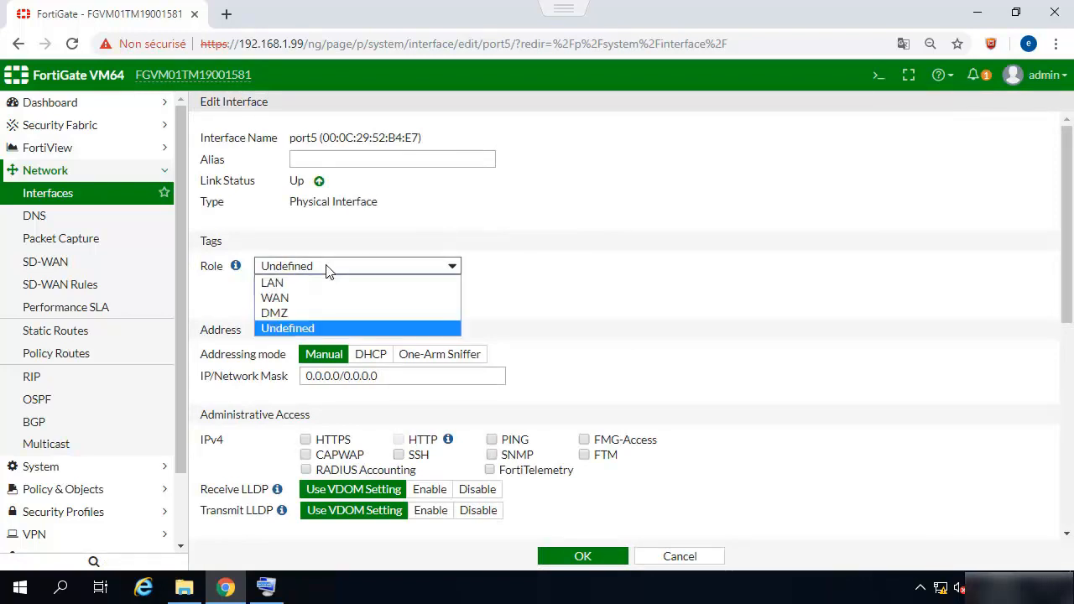
left_click(356, 297)
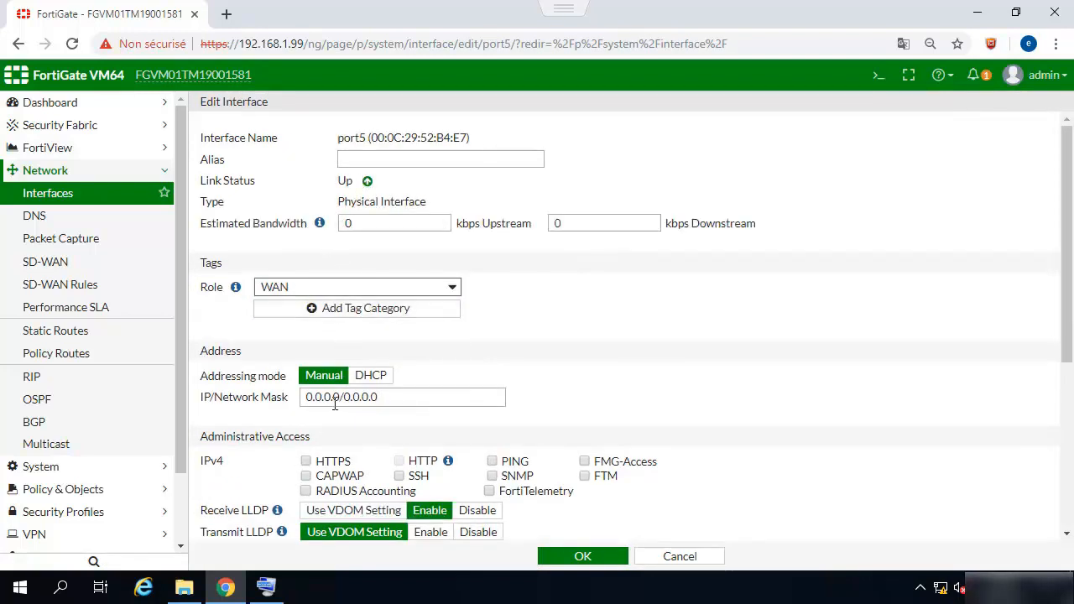
Set the manual IP address and network mask of port5 to 10.3.3.30/255.255.255.0
left_click_drag(337, 397, 273, 400)
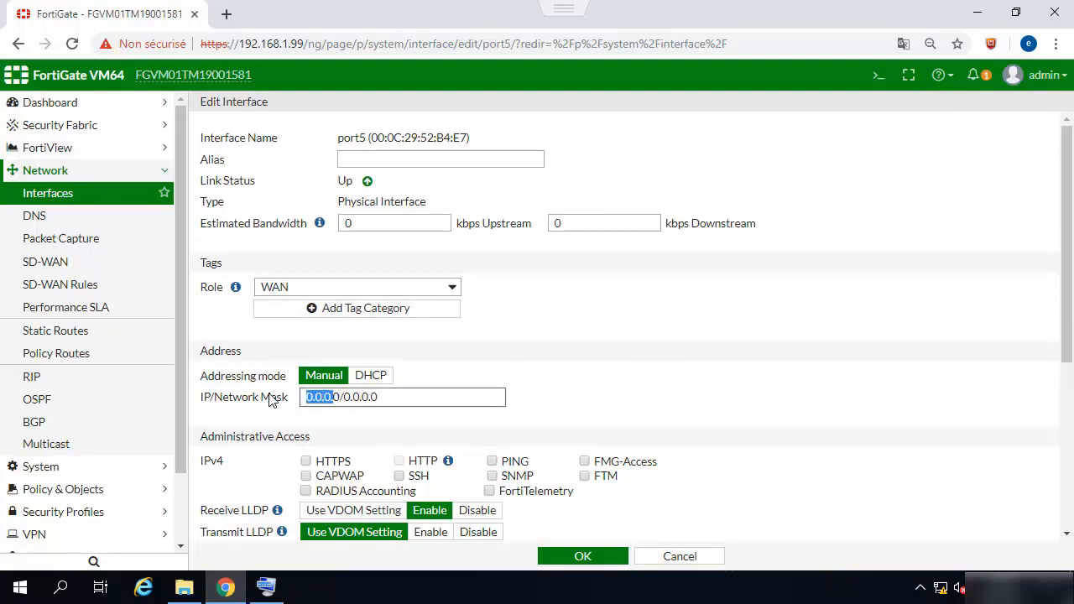
type("10")
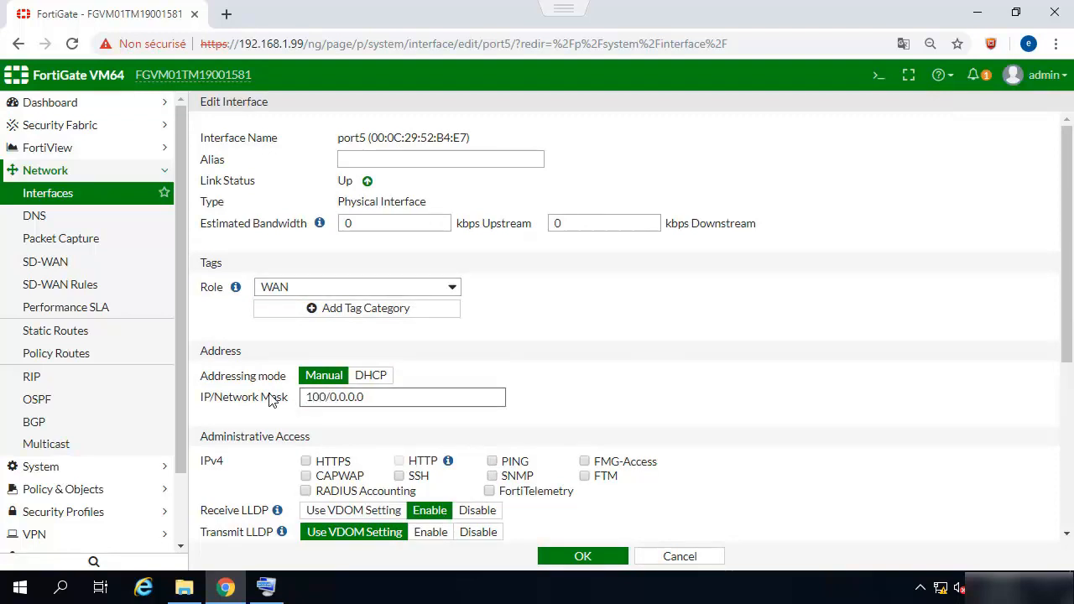
type(".3.3.3")
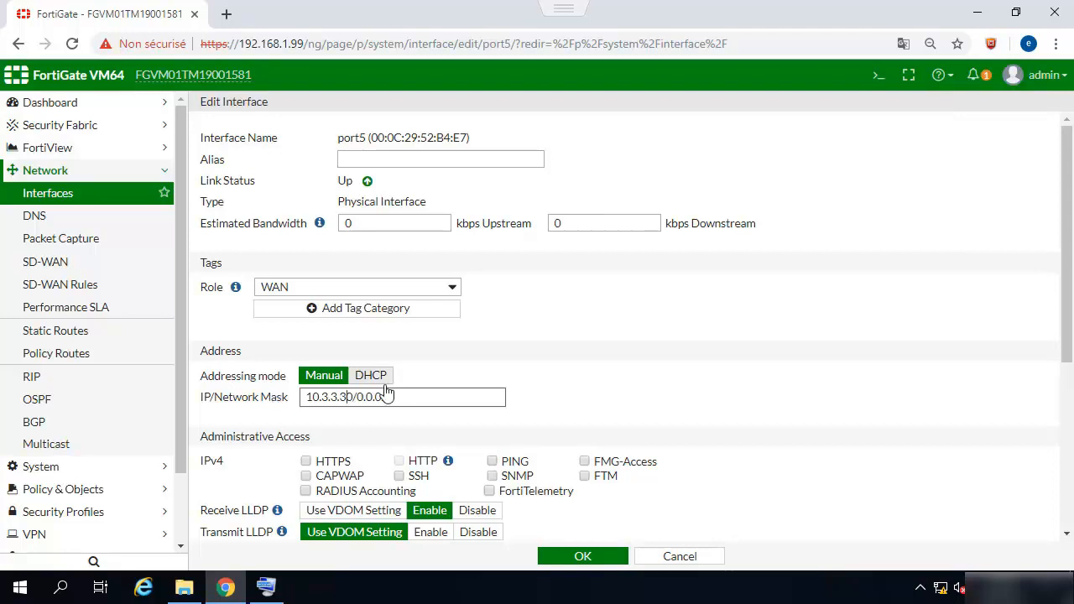
left_click_drag(425, 400, 360, 400)
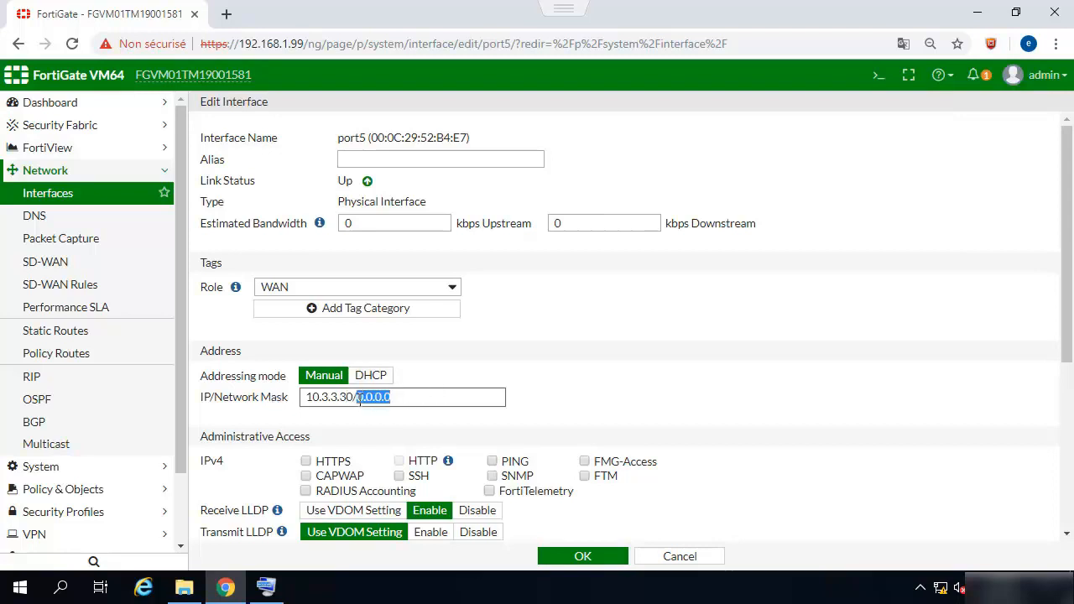
type("255.255.255")
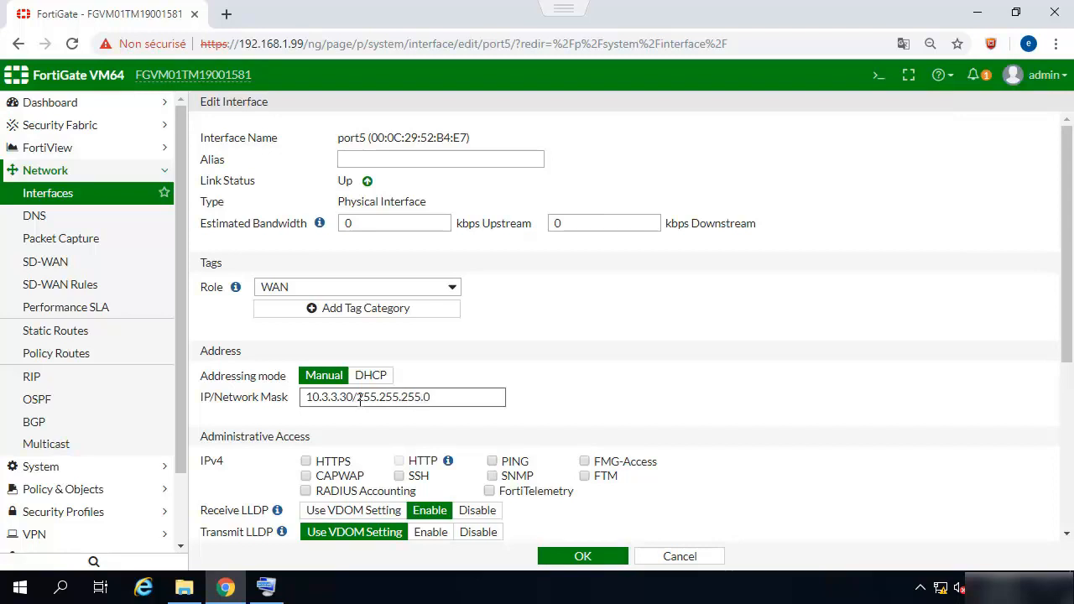
Allow PING, HTTPS and HTTP administrative access on port5 and save the interface
left_click(491, 461)
left_click(306, 462)
left_click(398, 462)
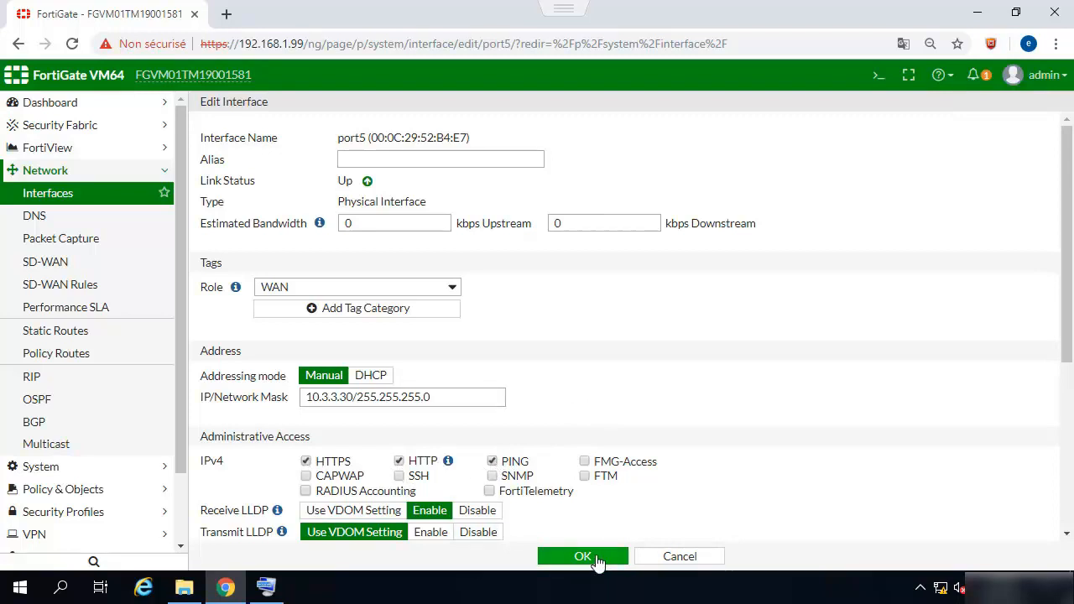
left_click(594, 557)
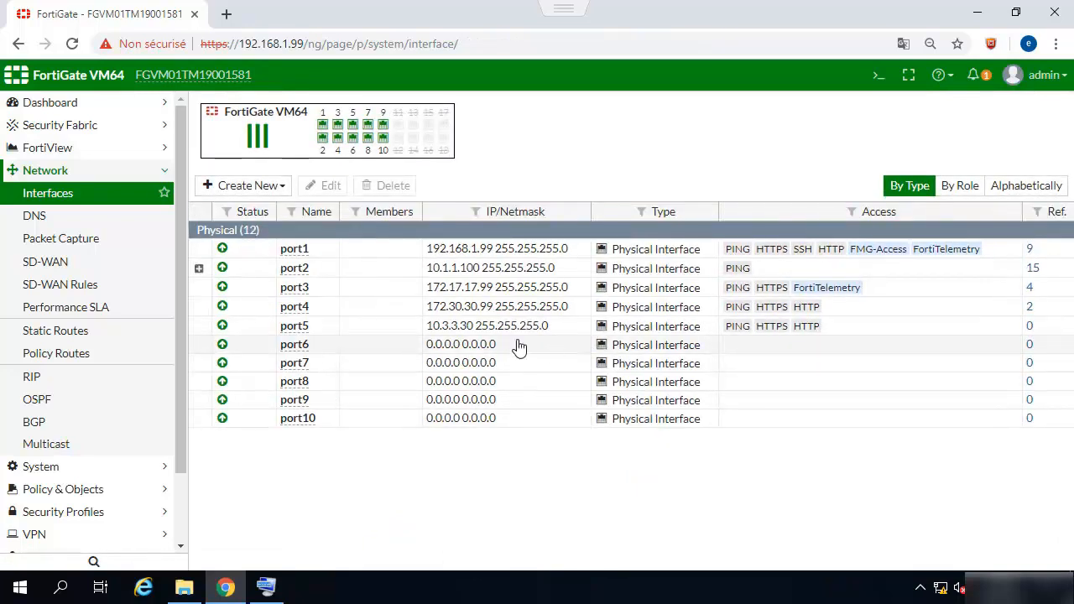
Start a new static route for destination 0.0.0.0/0.0.0.0 through port5 with gateway address 10.3.3.250
left_click(46, 170)
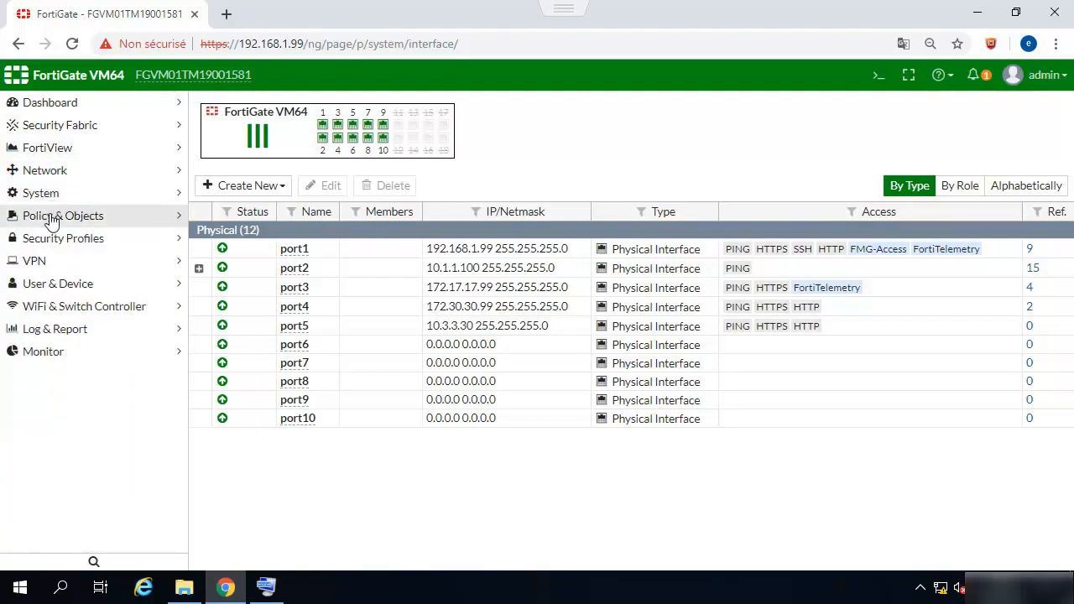
left_click(57, 172)
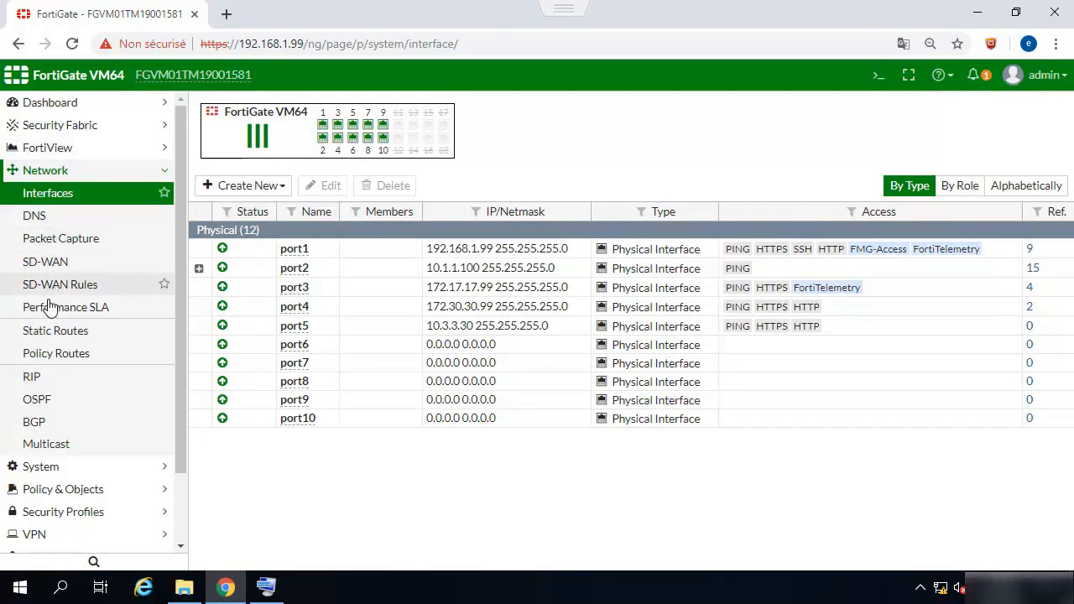
left_click(59, 332)
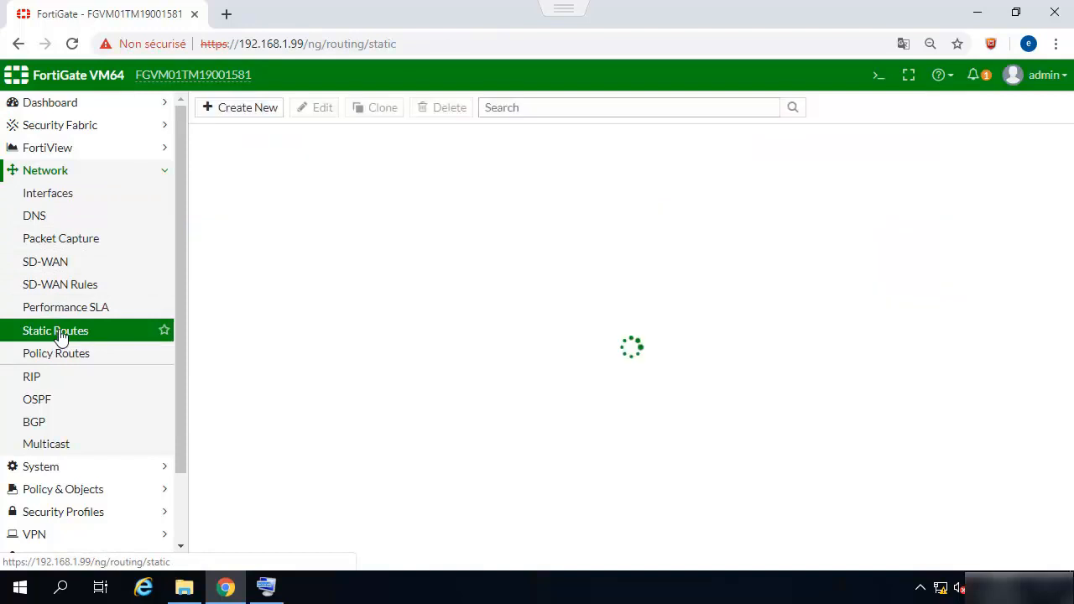
left_click(239, 114)
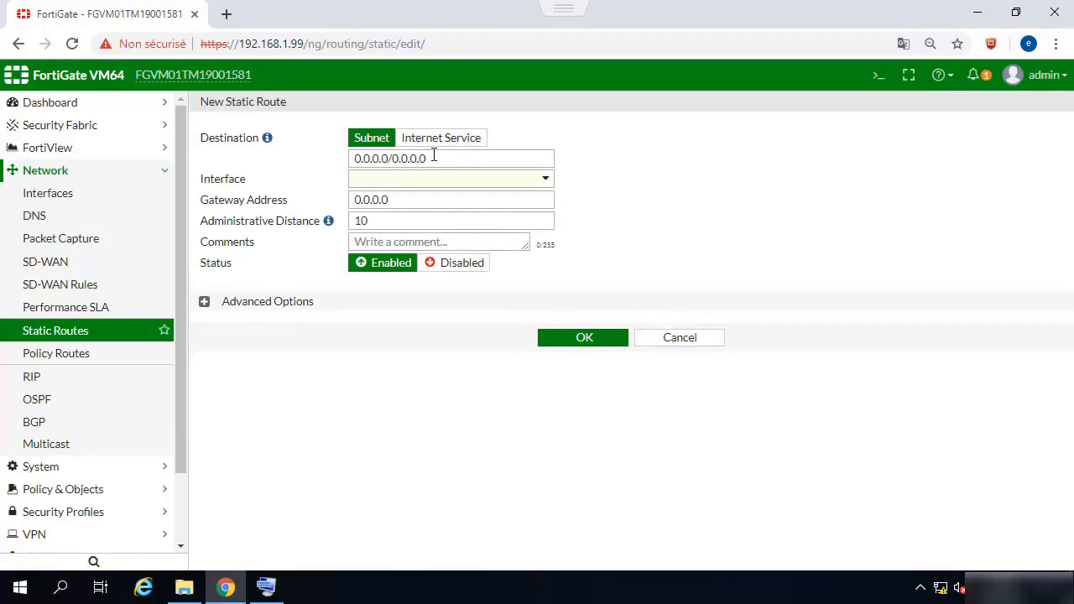
left_click(388, 158)
double_click(377, 158)
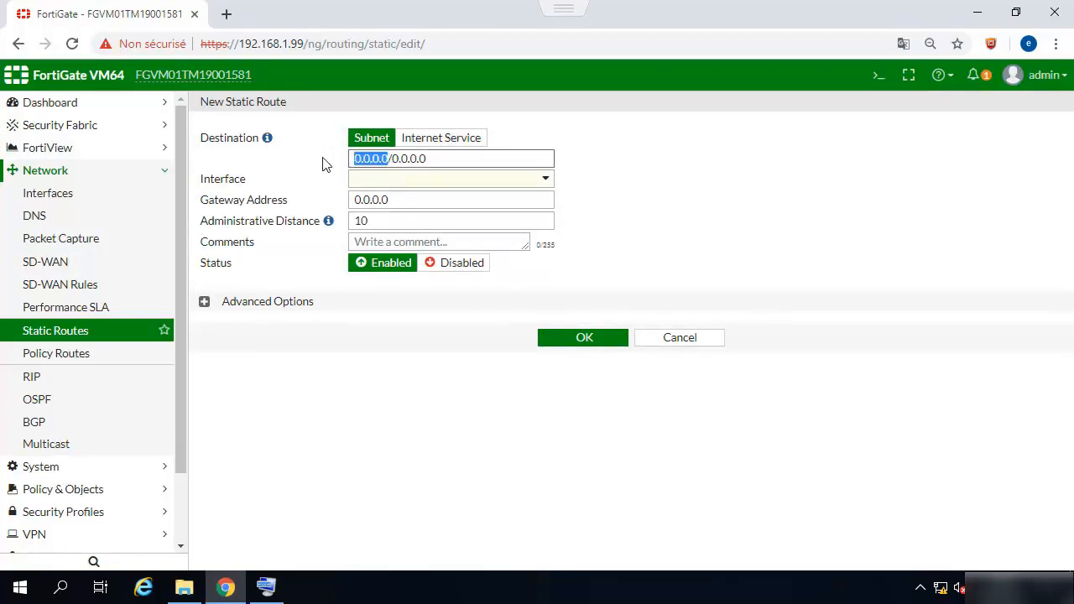
left_click(379, 178)
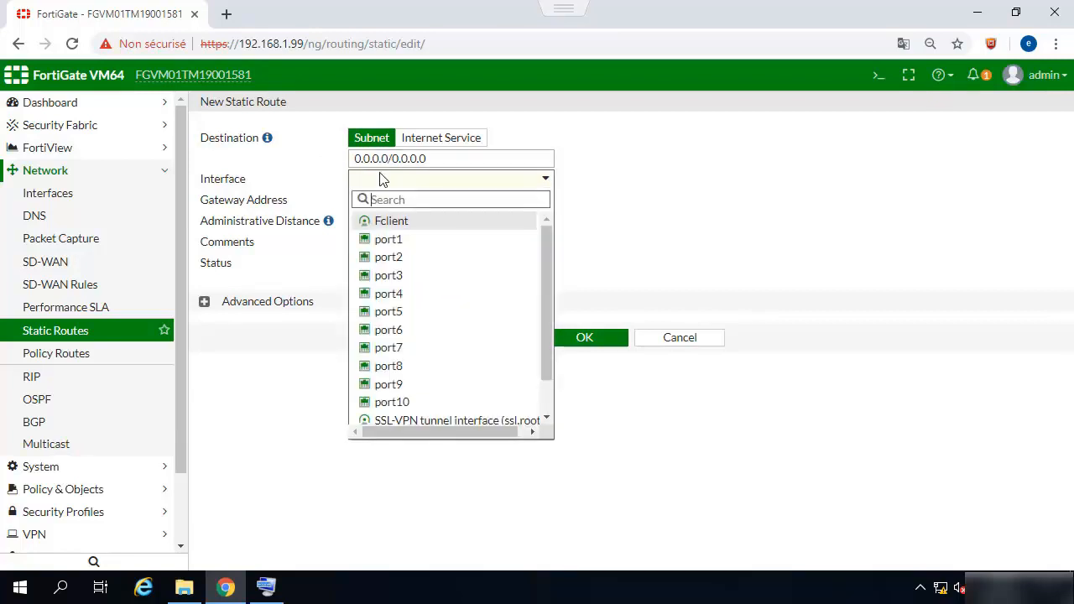
left_click(386, 311)
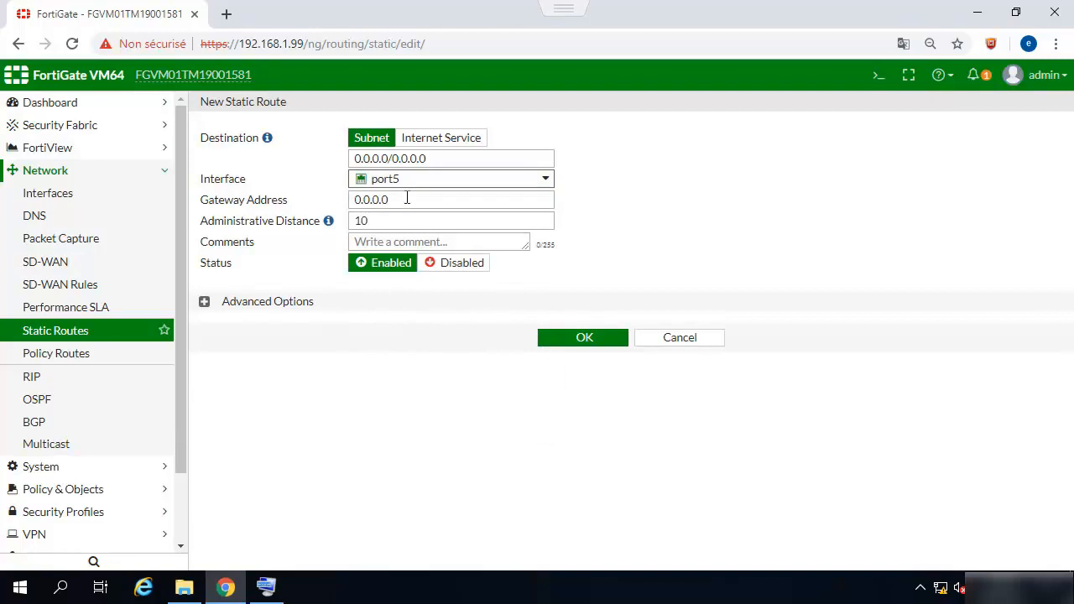
left_click_drag(406, 198, 358, 200)
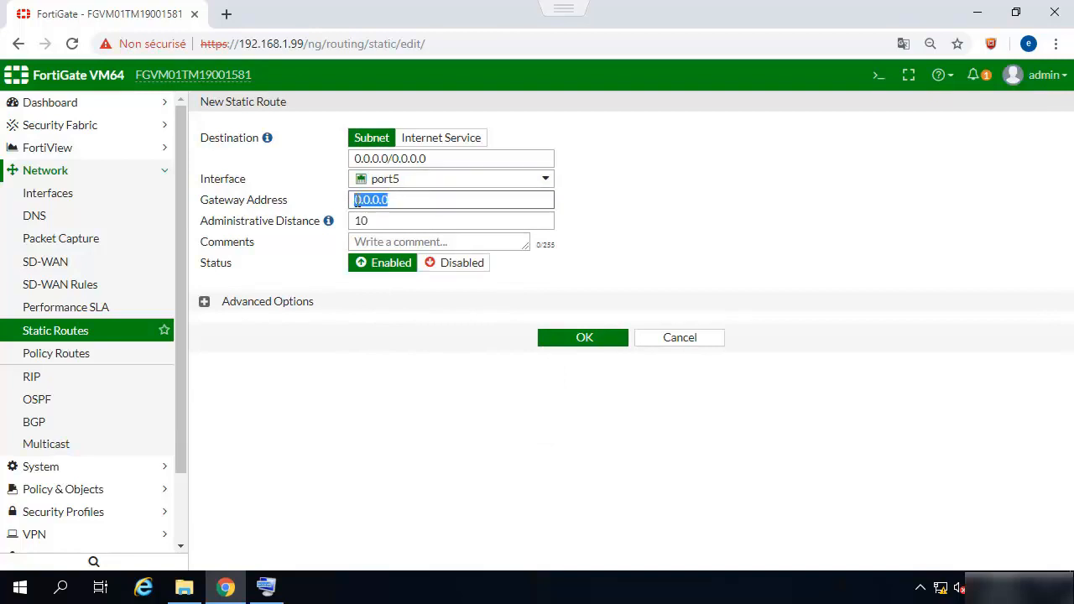
type("10.3.3.250")
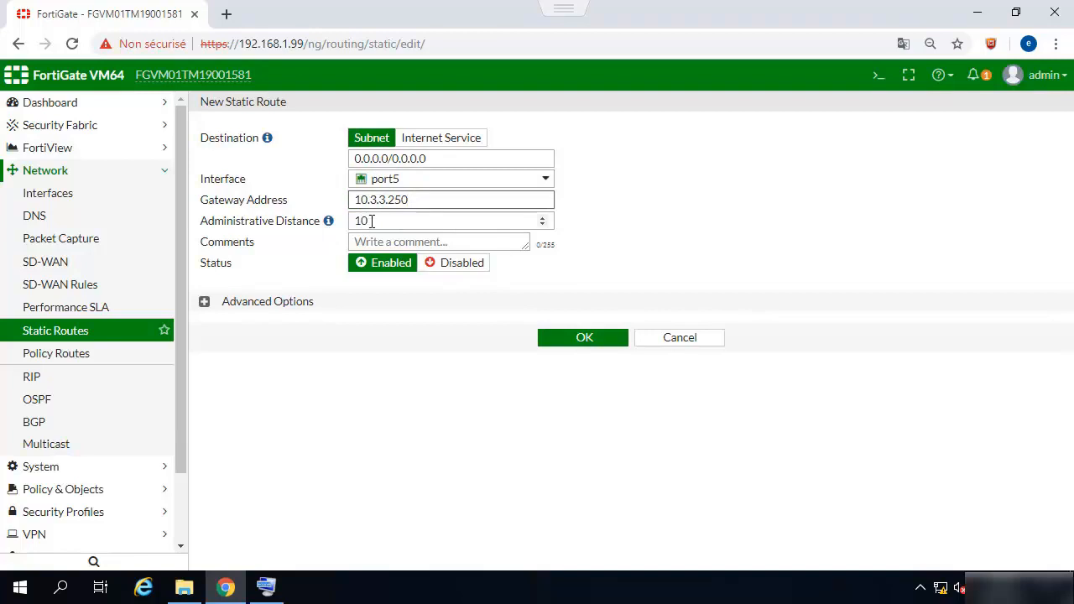
Set the new route's administrative distance to 20 and its priority to 5, and save the route
double_click(376, 221)
mouse_move(329, 221)
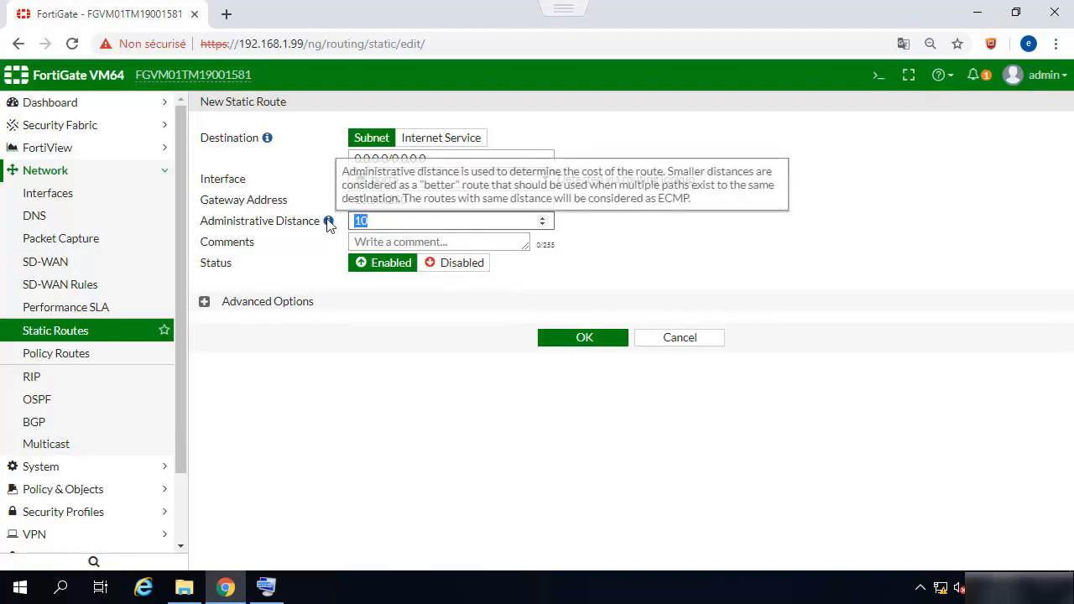
type("2")
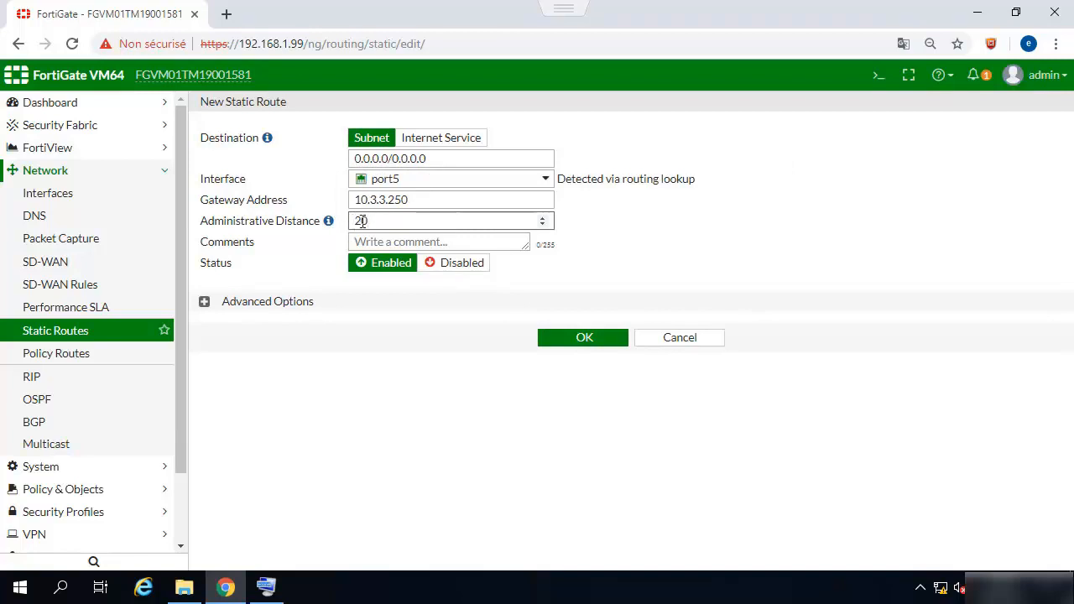
left_click(206, 302)
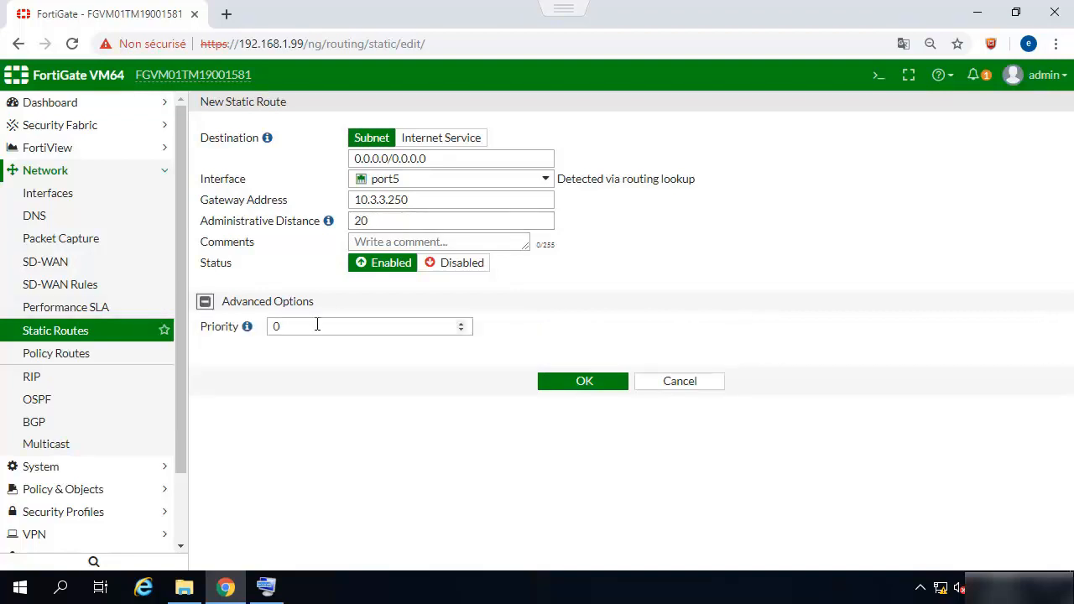
double_click(317, 325)
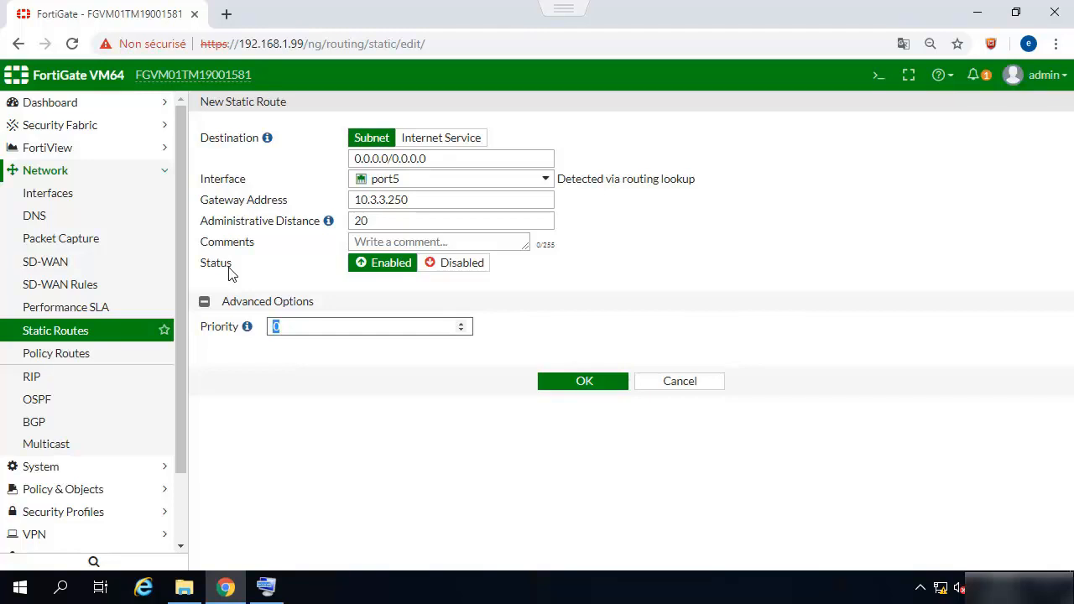
type("5")
left_click(608, 388)
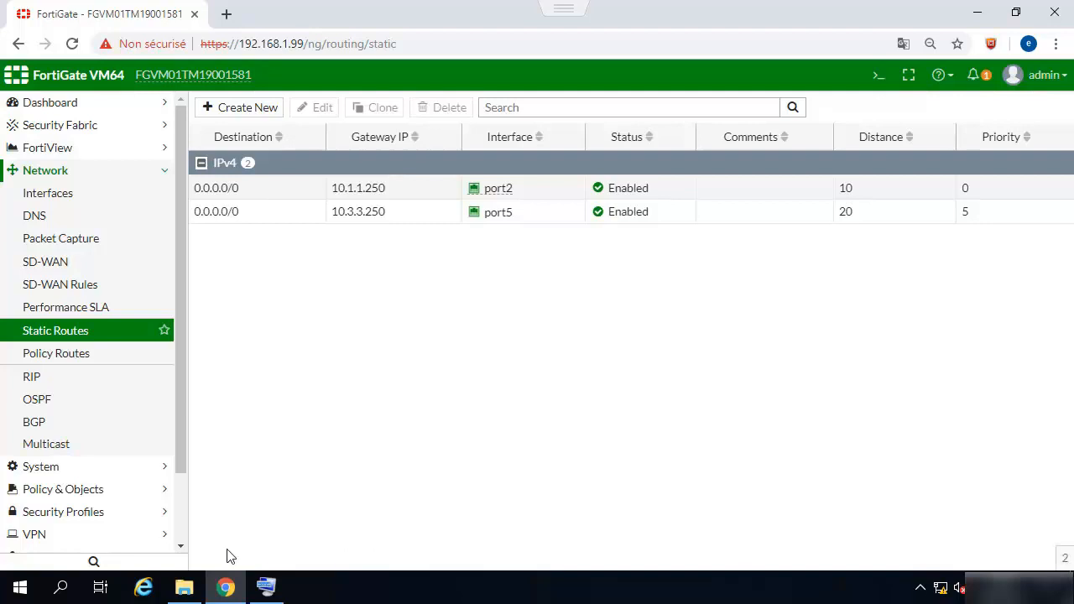
Start a new IPv4 policy and name it internet-DC-backup
left_click(46, 178)
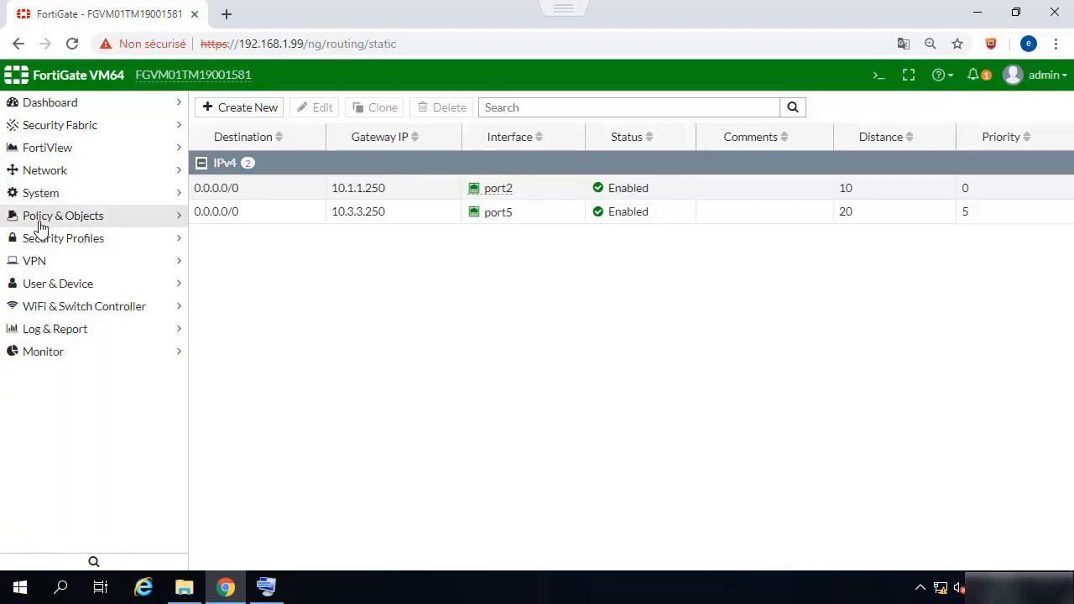
left_click(42, 219)
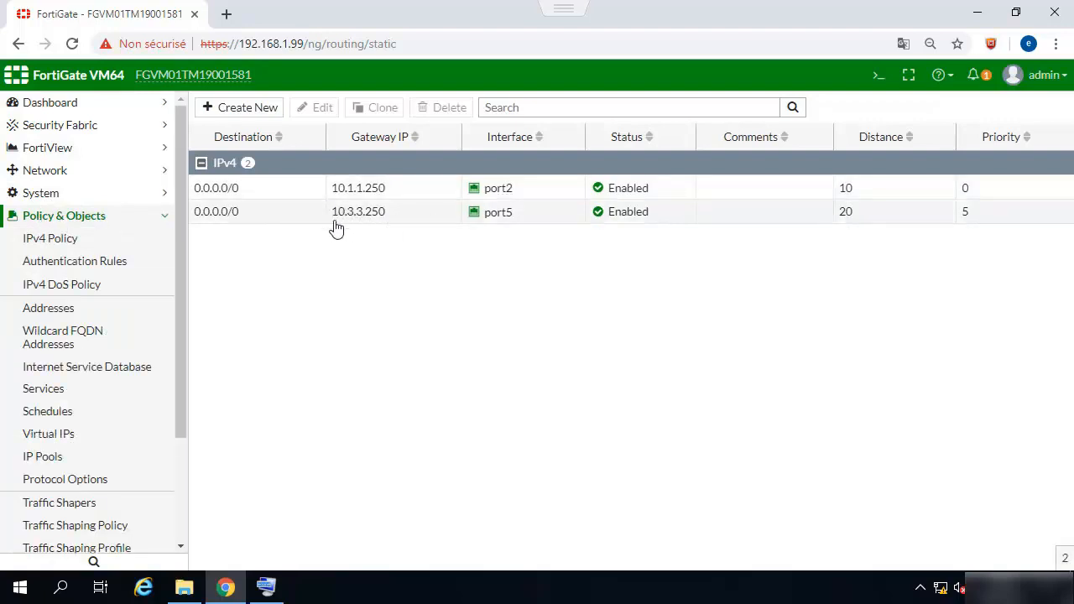
left_click(37, 240)
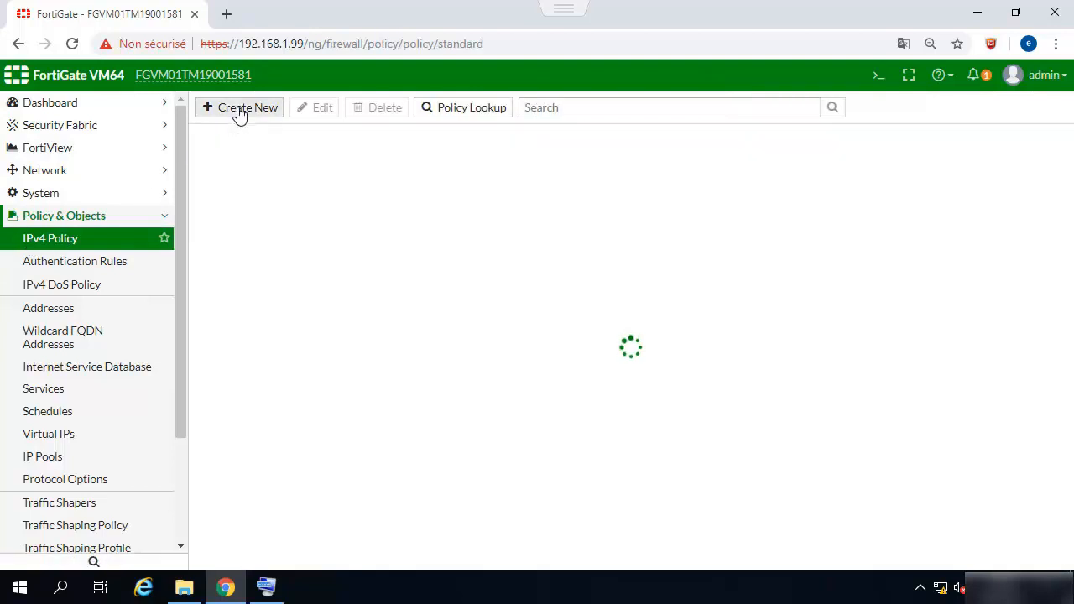
left_click(239, 109)
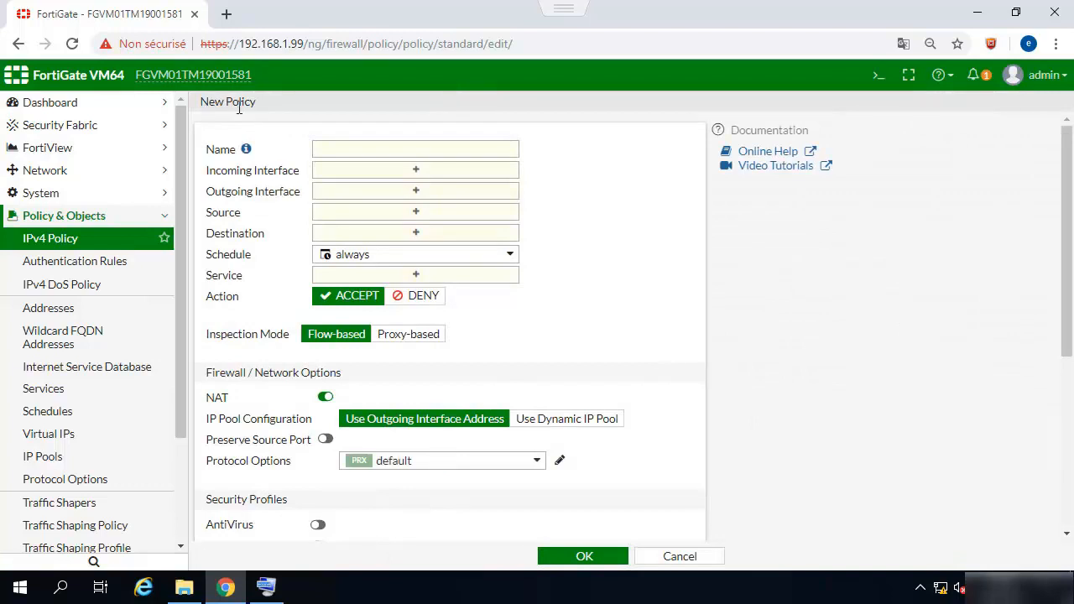
left_click(356, 146)
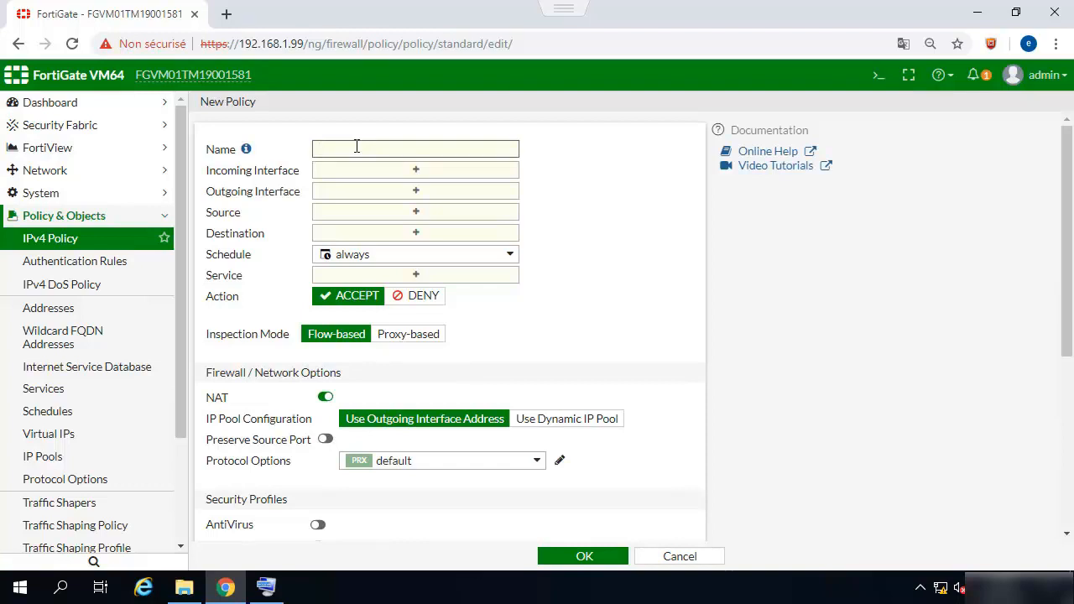
type("nternet-DC-backup")
Set the policy's incoming interface to port1 and its outgoing interface to port5
left_click(390, 173)
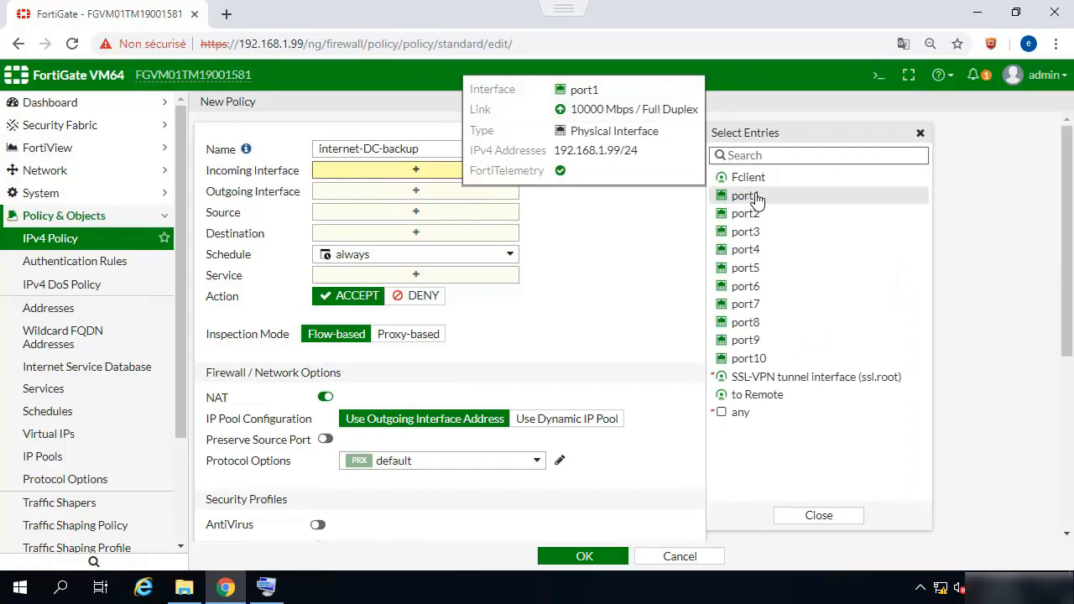
left_click(751, 196)
left_click(395, 207)
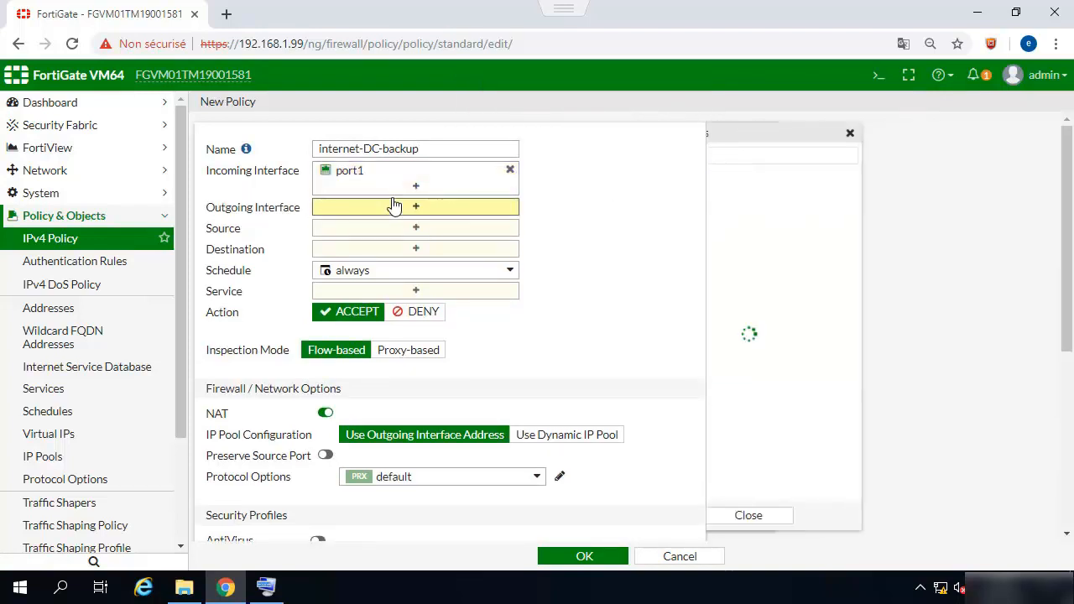
left_click(744, 269)
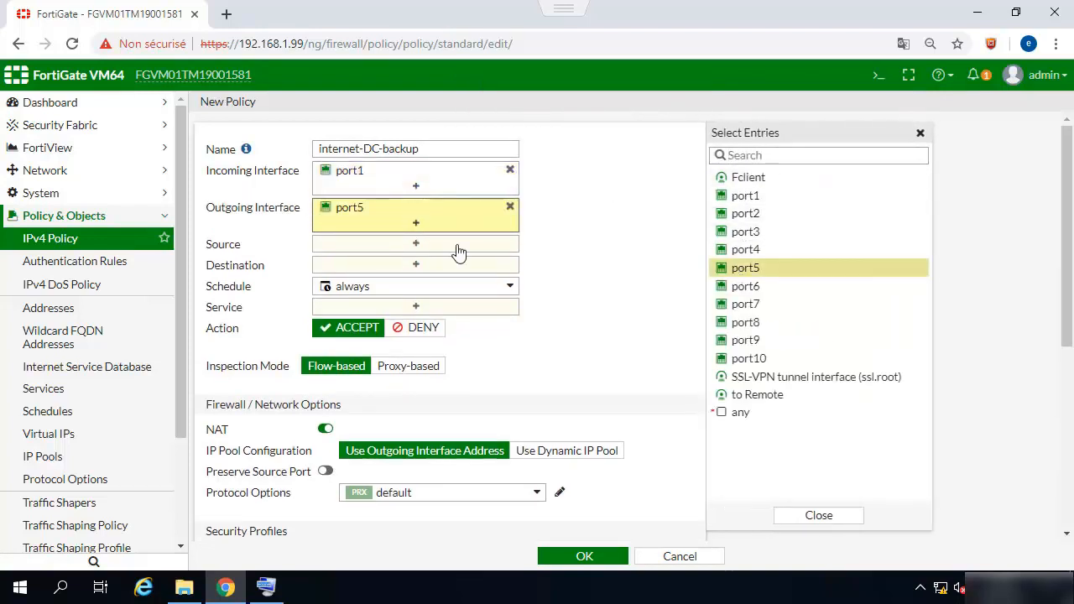
Set the policy's source address to DC and its destination address to all
left_click(416, 248)
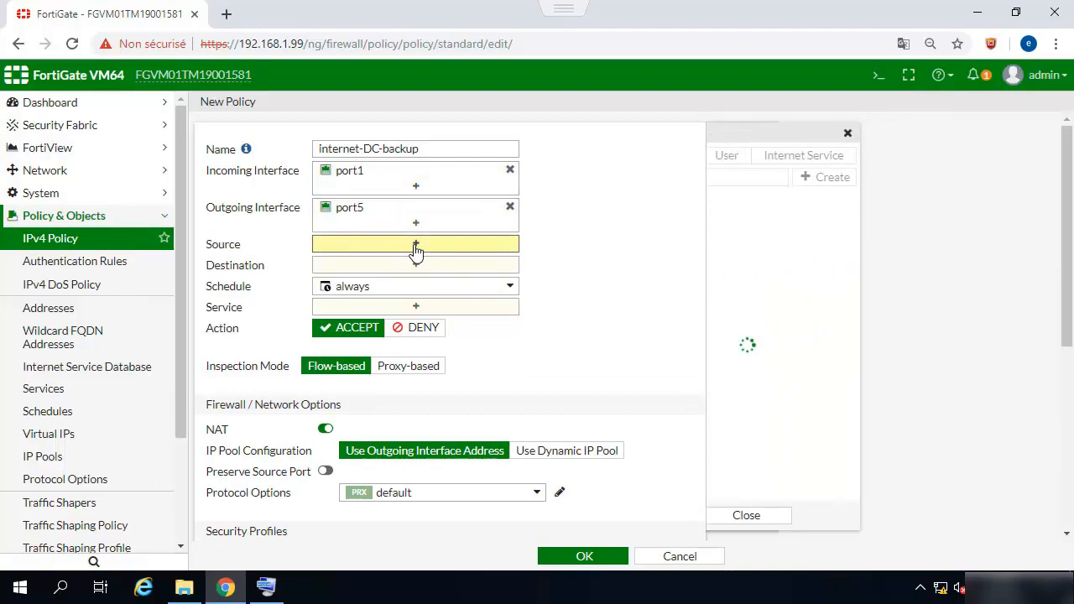
left_click(735, 237)
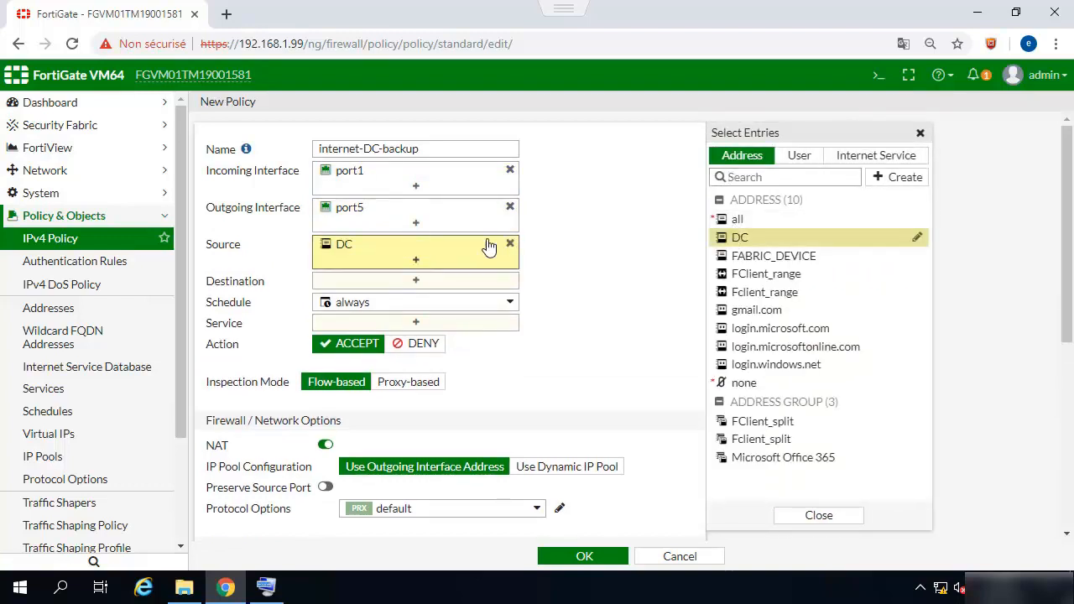
left_click(432, 283)
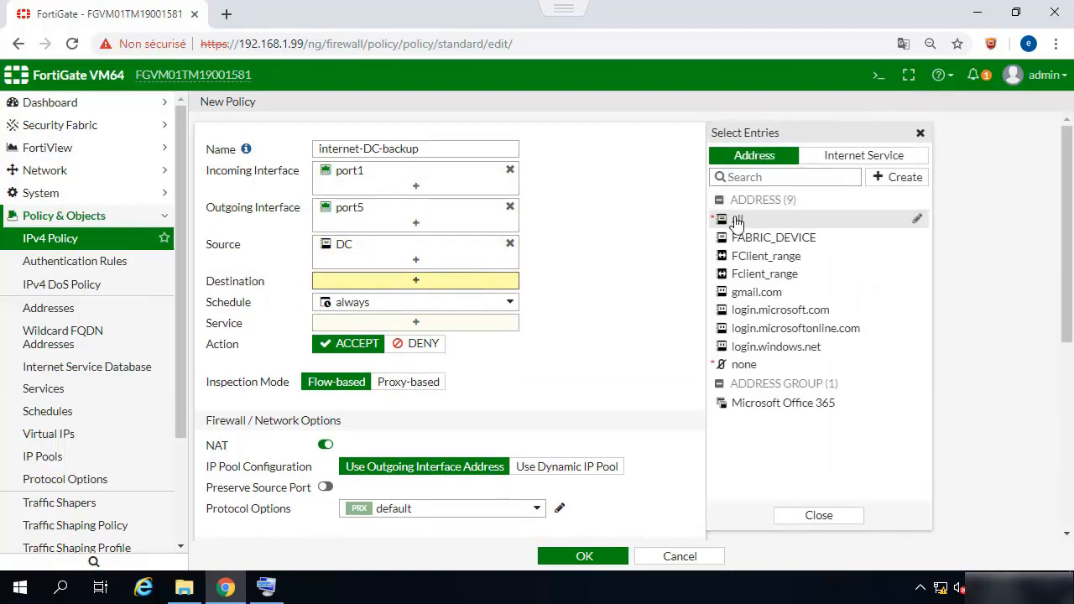
left_click(735, 218)
Add the HTTP, HTTPS and ALL_ICMP services to the new policy and save it
left_click(412, 338)
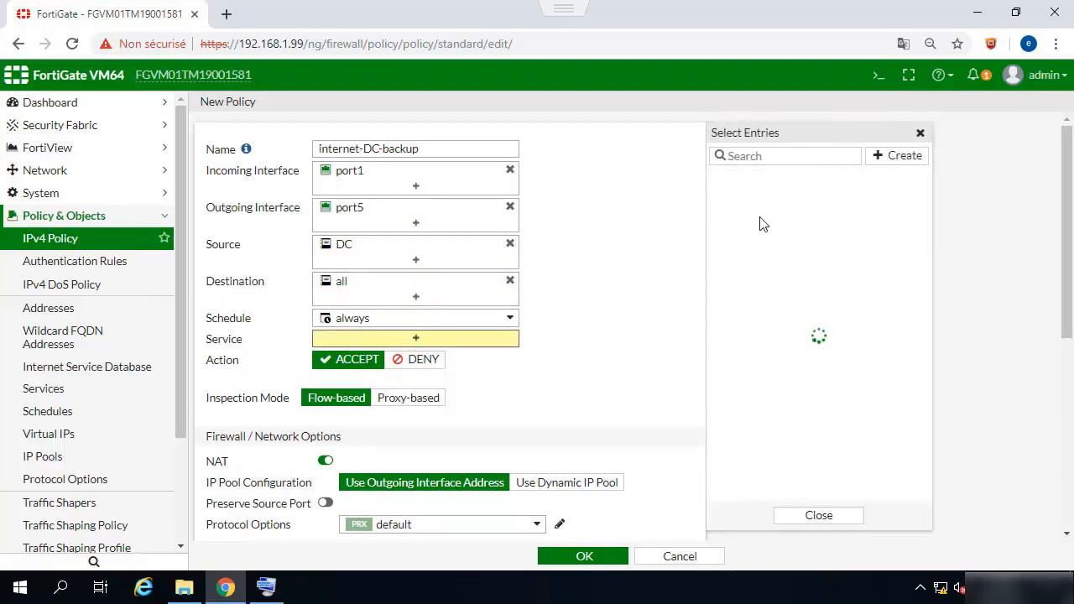
left_click(745, 320)
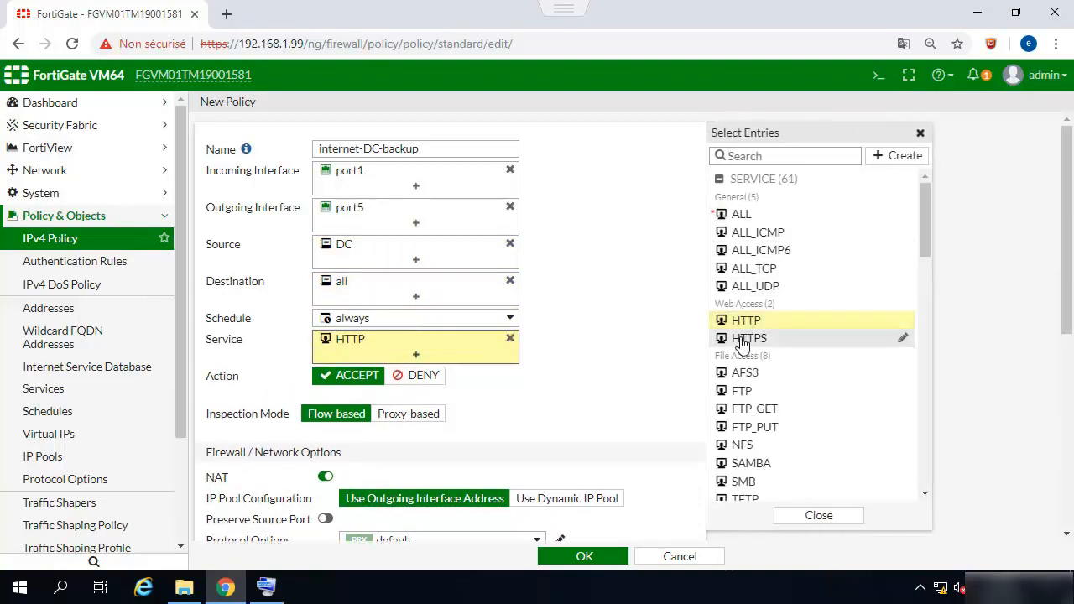
left_click(747, 338)
left_click(755, 232)
left_click(757, 156)
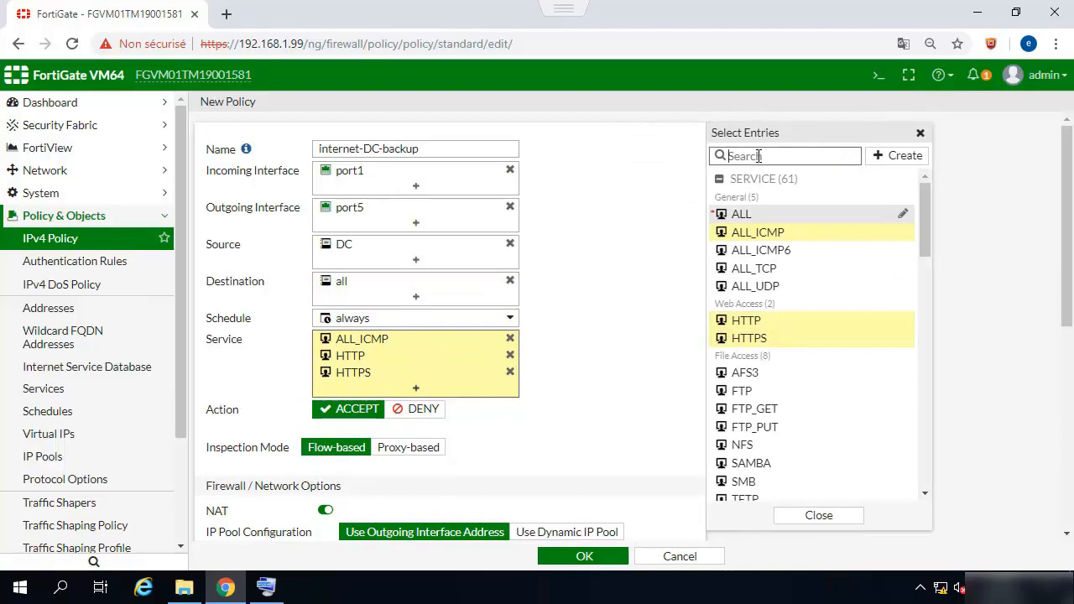
type("a")
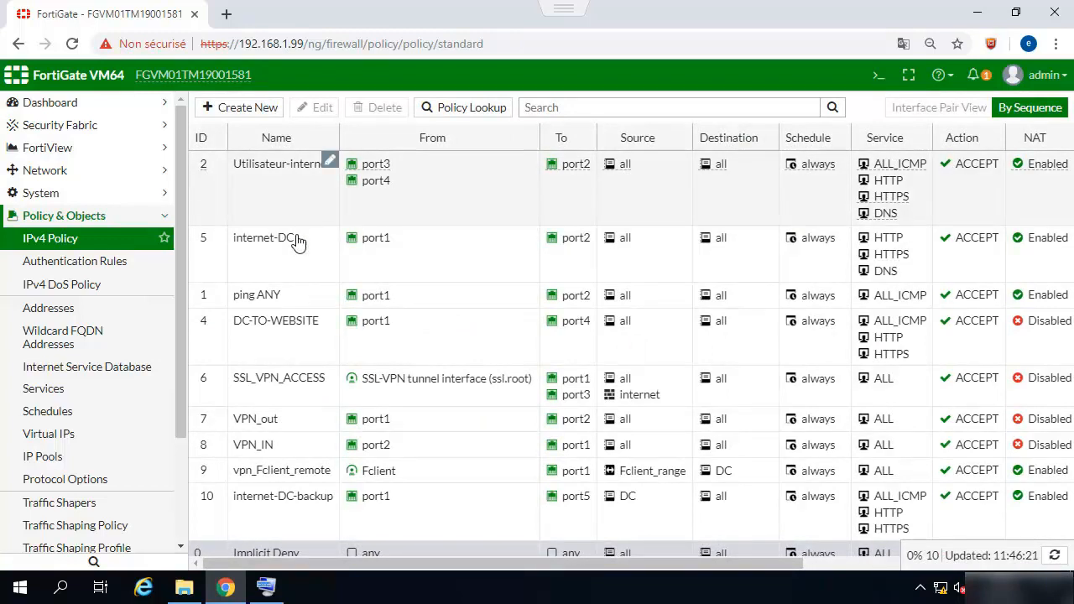
Reopen the internet-DC-backup policy for editing and add the DNS service to it
left_click(302, 486)
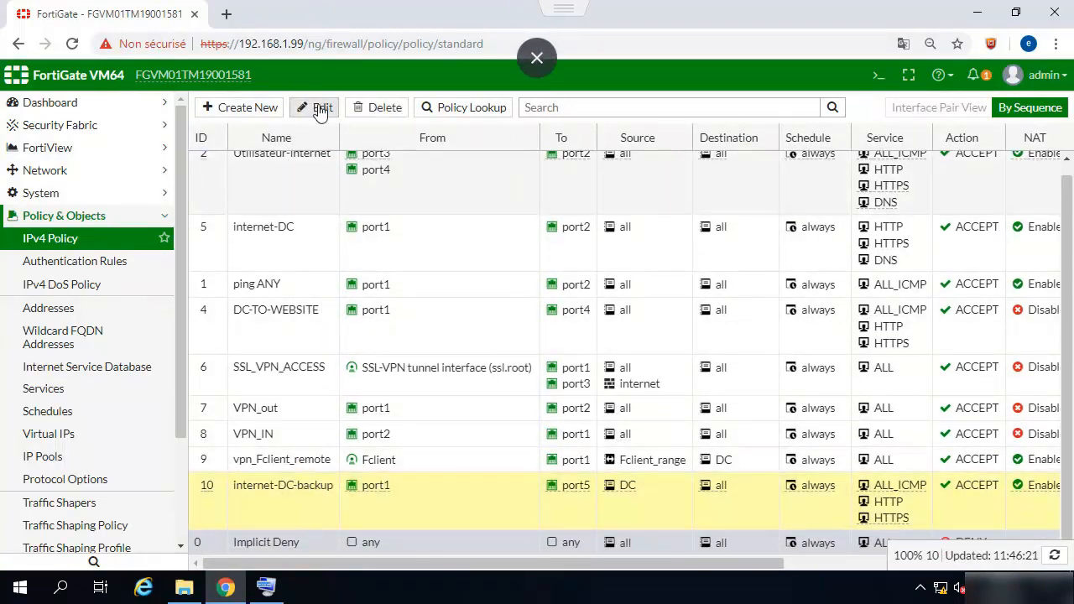
left_click(323, 109)
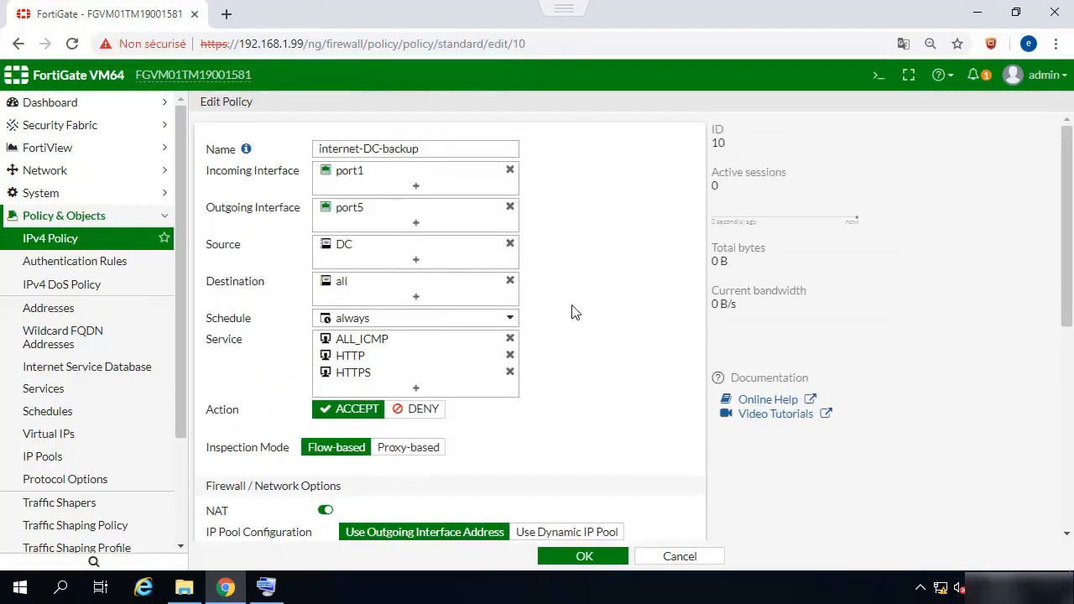
scroll(536, 359, "down", 2)
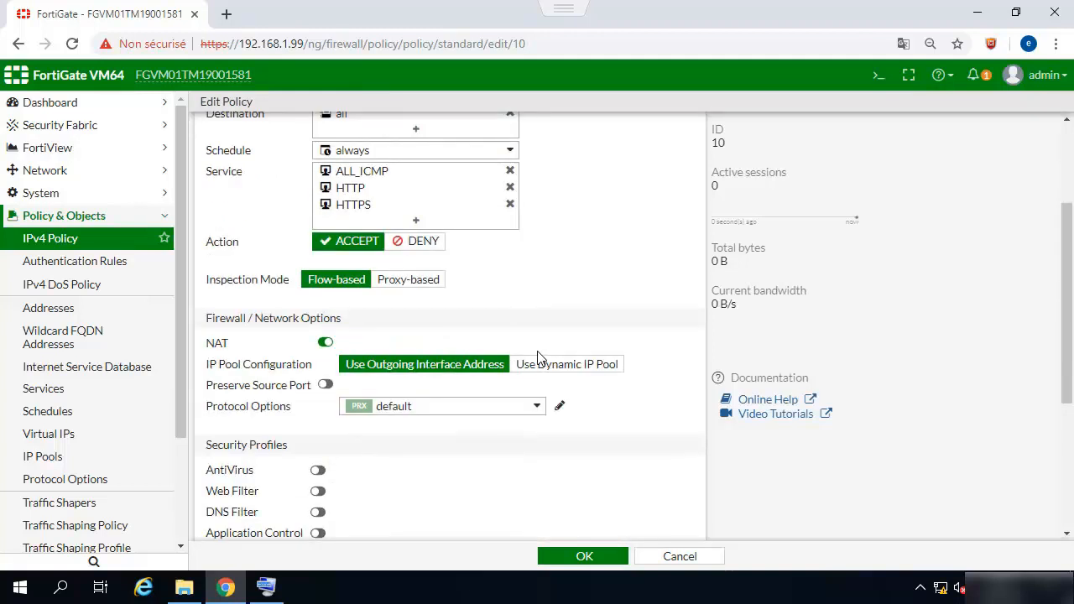
left_click(416, 222)
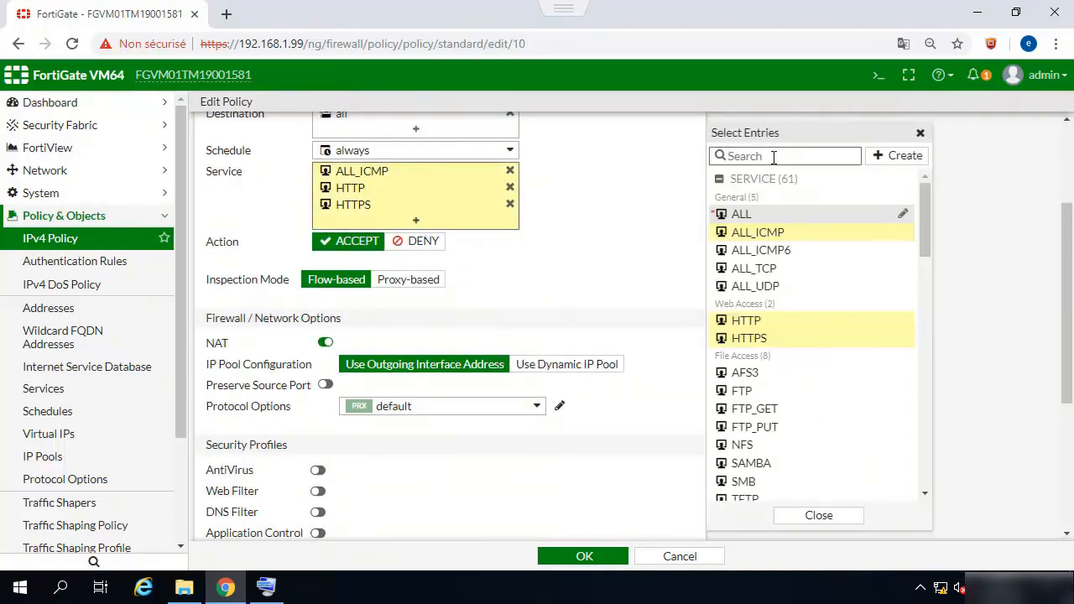
type("dns")
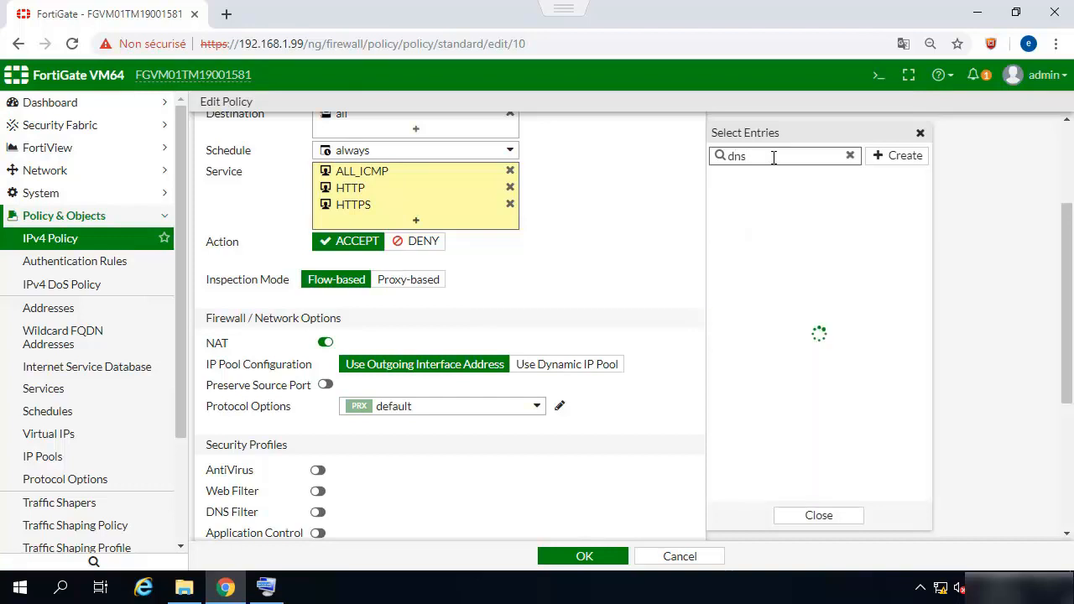
left_click(755, 215)
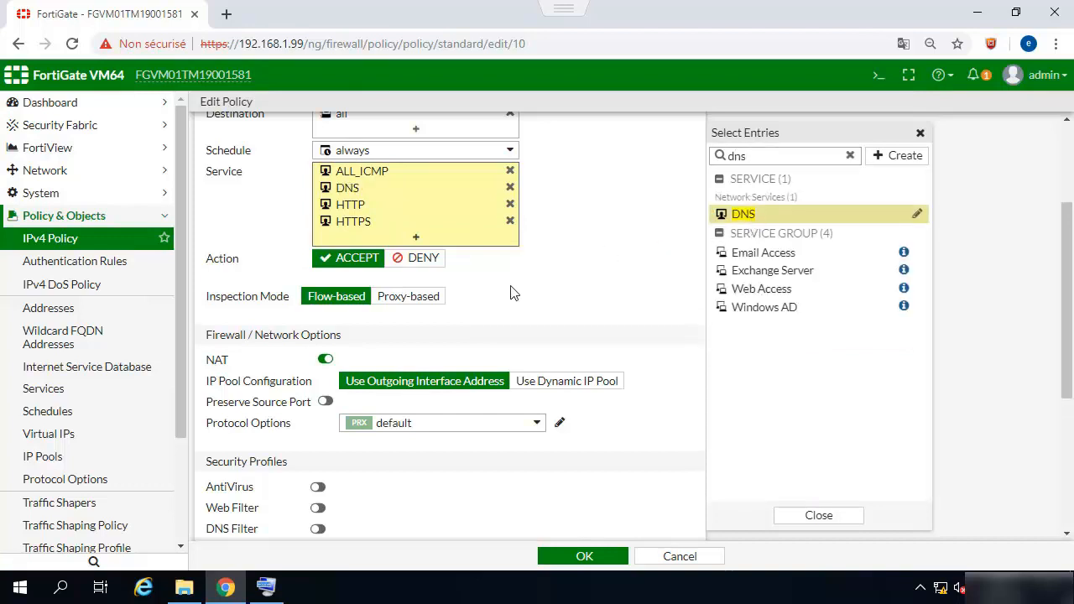
Set the policy's allowed-traffic logging to All Sessions and save the policy
scroll(532, 295, "down", 3)
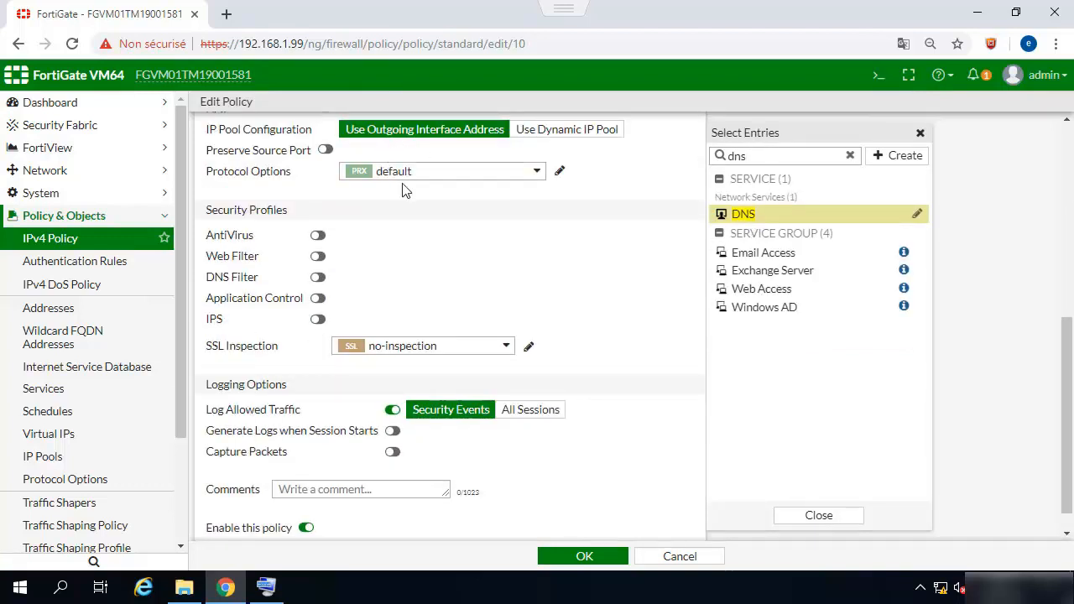
scroll(404, 186, "up", 2)
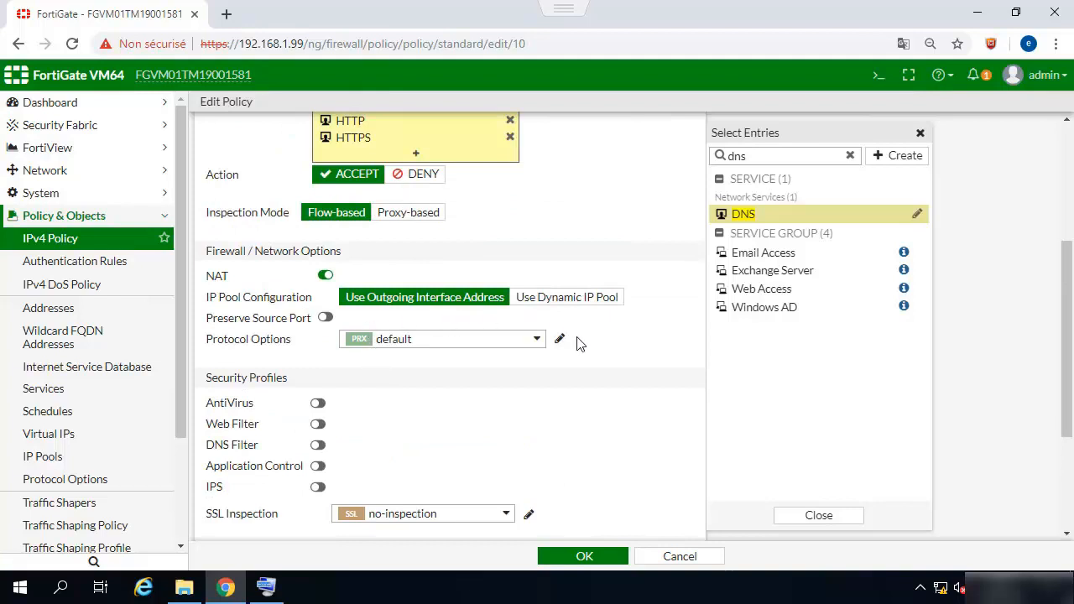
scroll(578, 343, "down", 2)
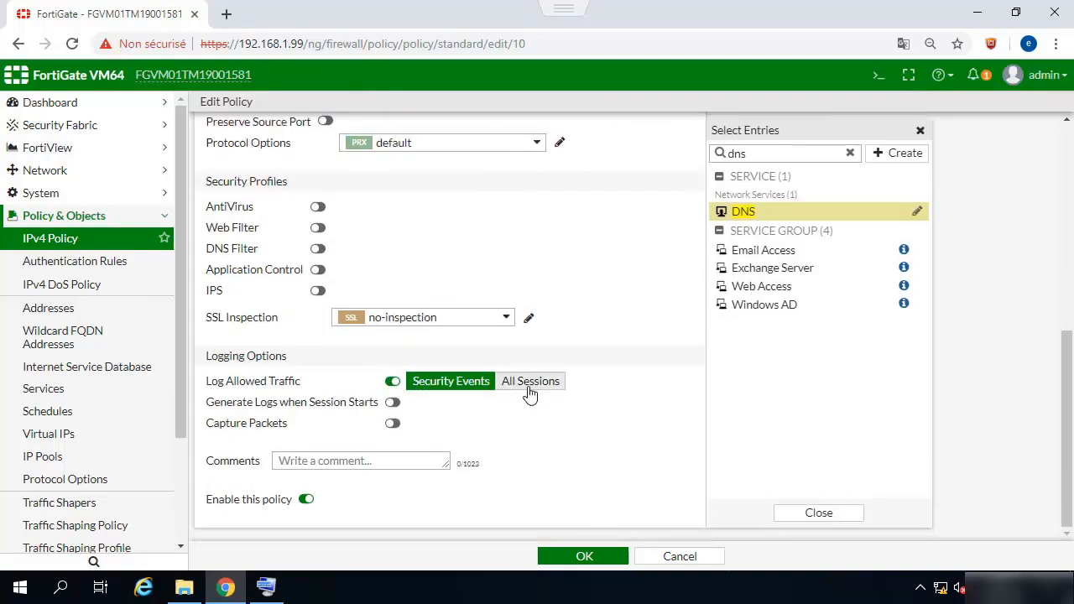
left_click(531, 386)
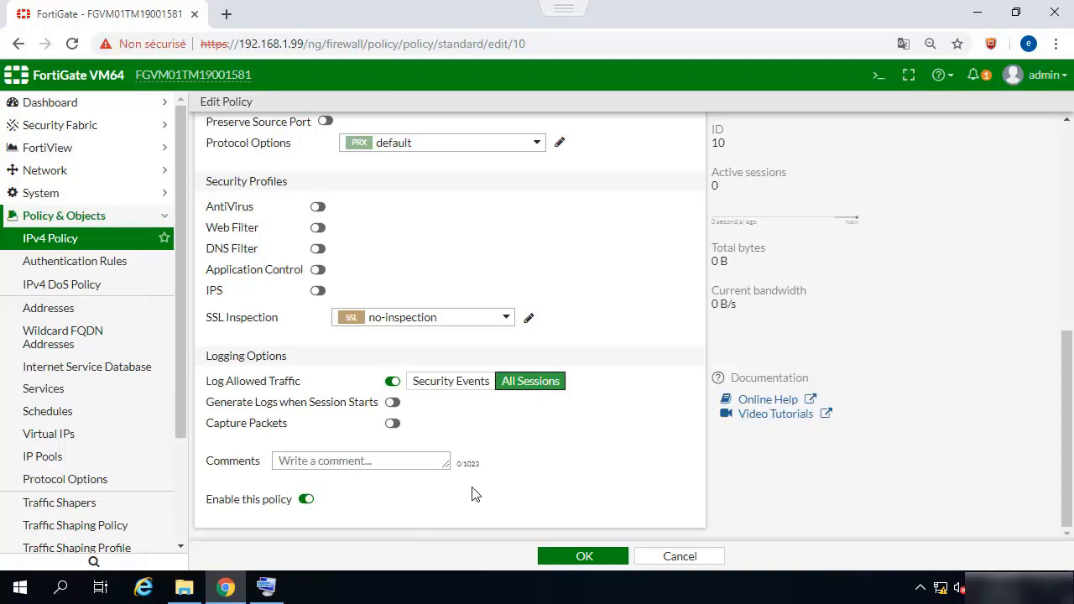
left_click(575, 558)
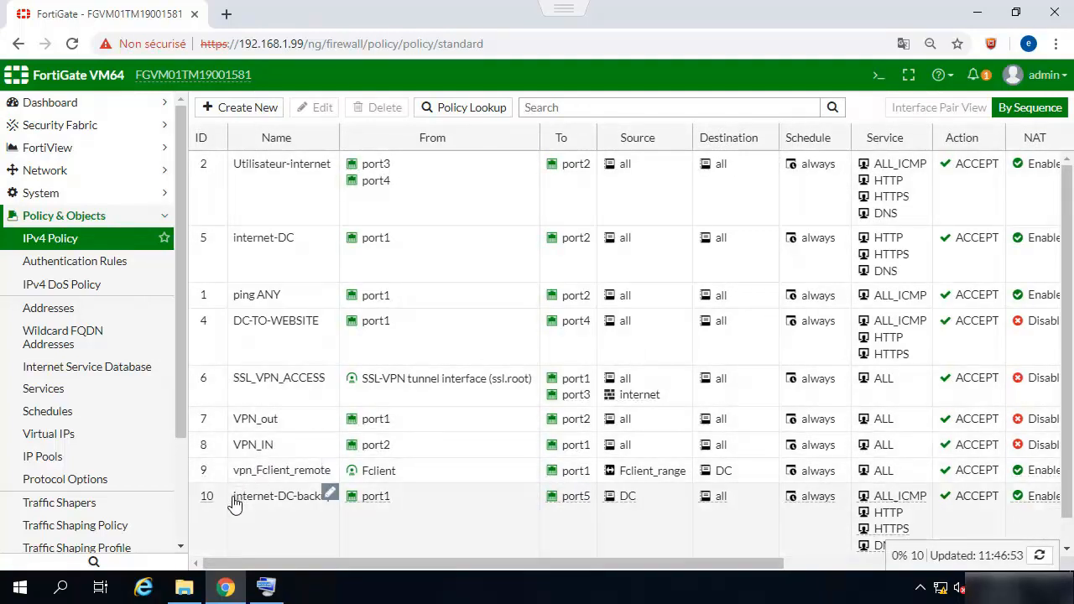
Move the internet-DC-backup policy directly below the internet-DC policy in the sequence
scroll(231, 497, "down", 1)
left_click_drag(204, 374, 210, 266)
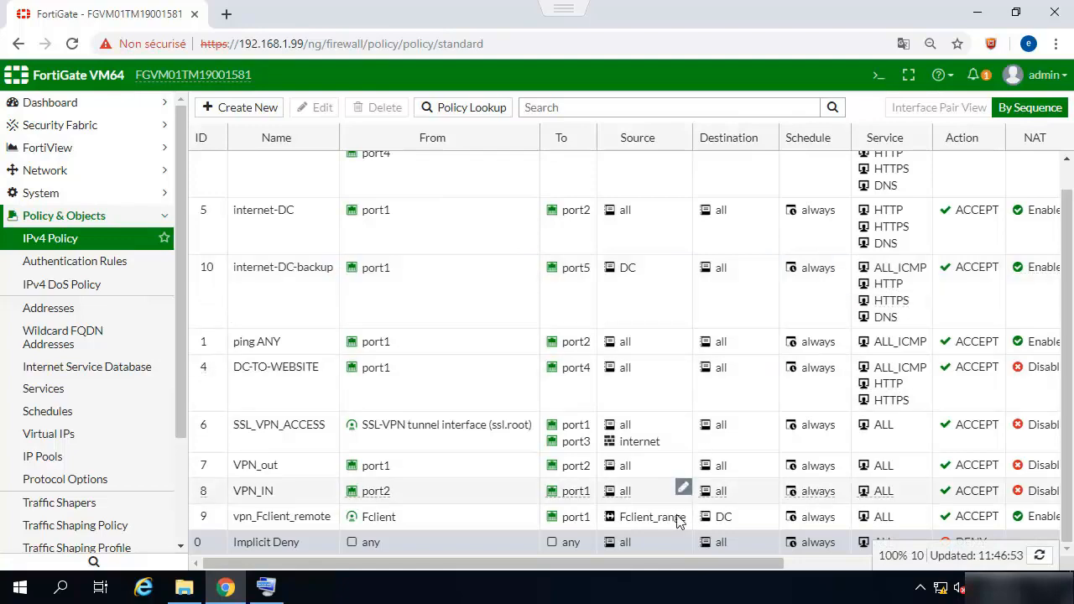
left_click_drag(664, 558, 364, 498)
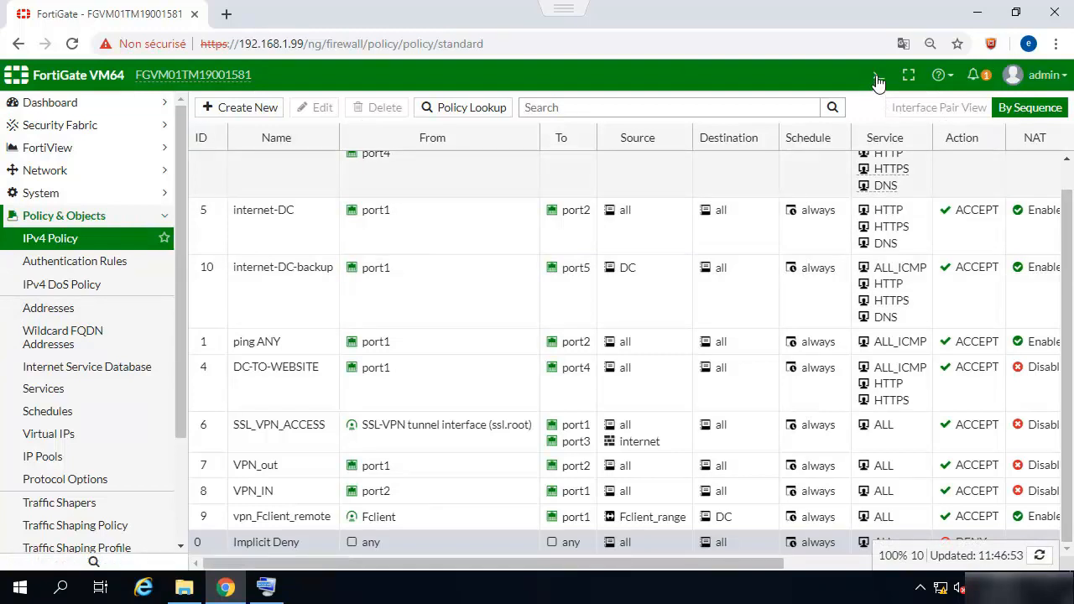
Open the CLI console, run "get router info routing-table all" and examine the active default route
left_click(877, 77)
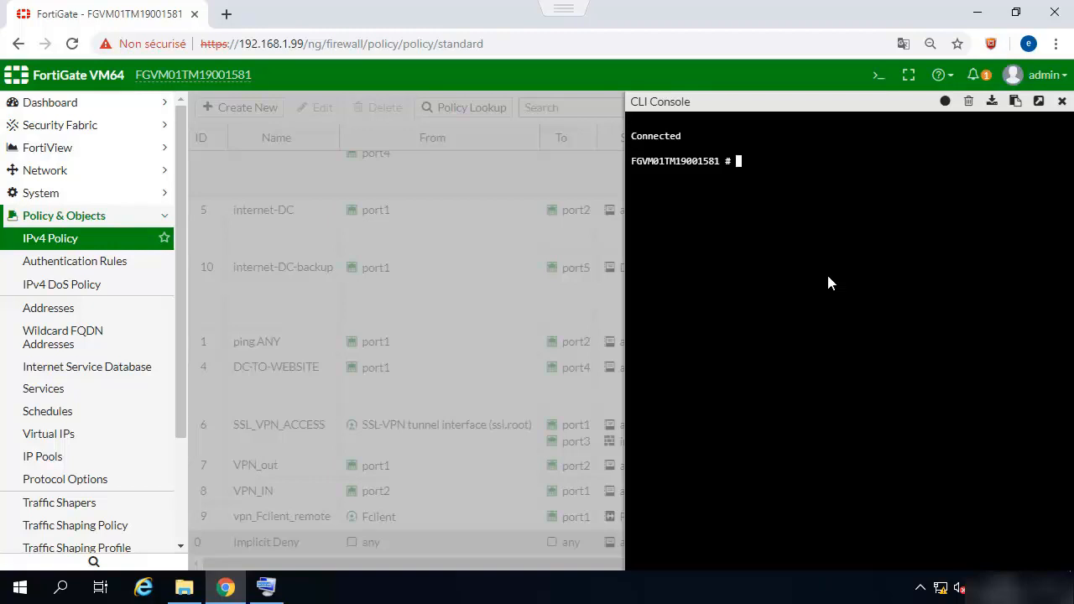
type("get router info routing")
key("Tab")
type("a")
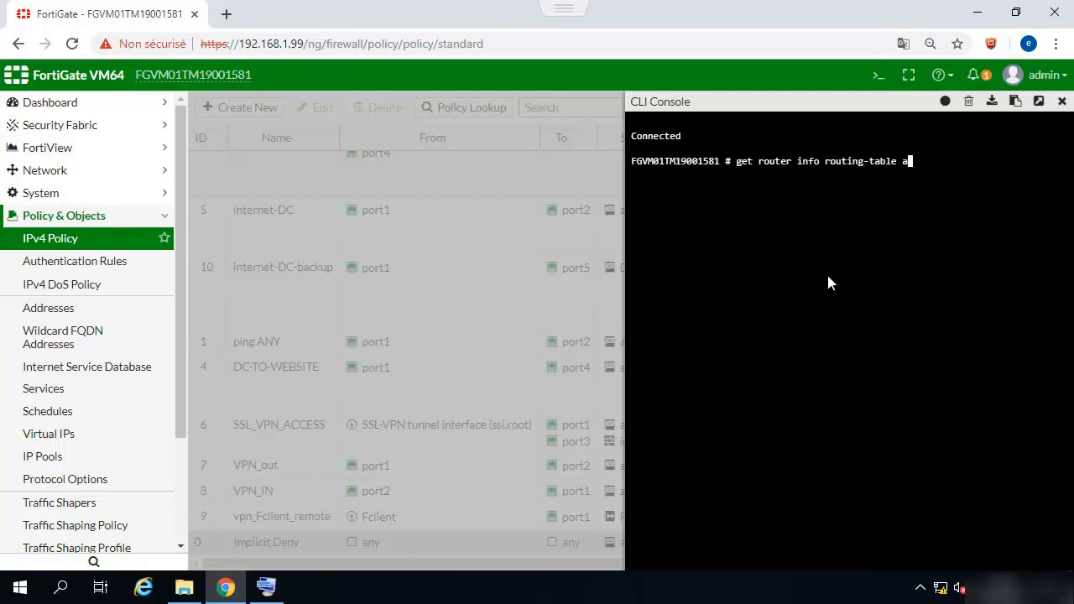
type("ll")
key("Return")
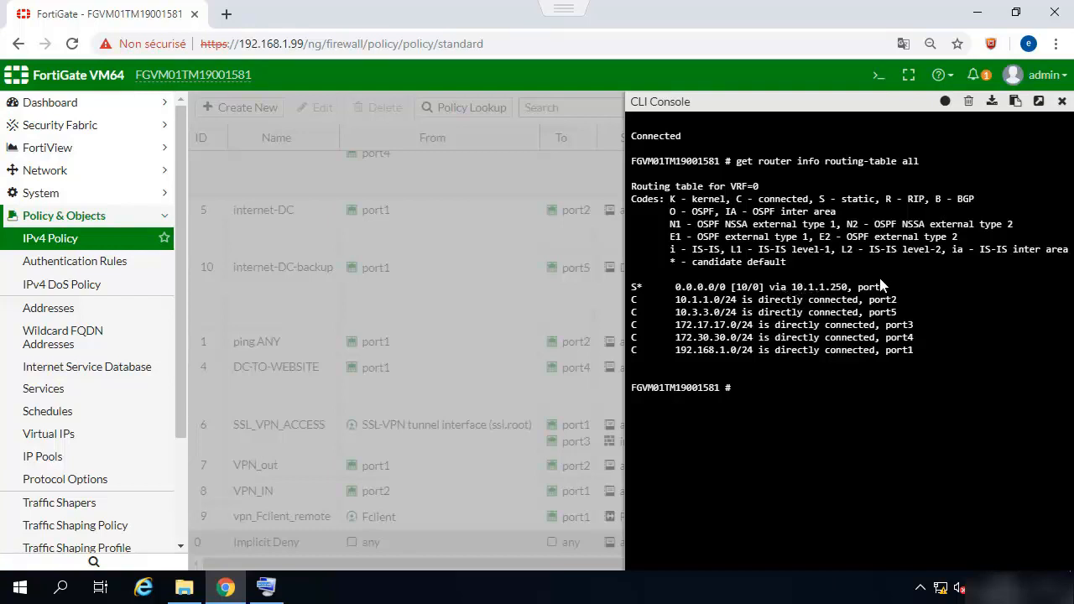
left_click_drag(888, 287, 736, 288)
left_click(735, 288)
Run "get router info routing-table database" and examine the port5 default route entry
key("Up")
key("BackSpace")
key("BackSpace")
key("BackSpace")
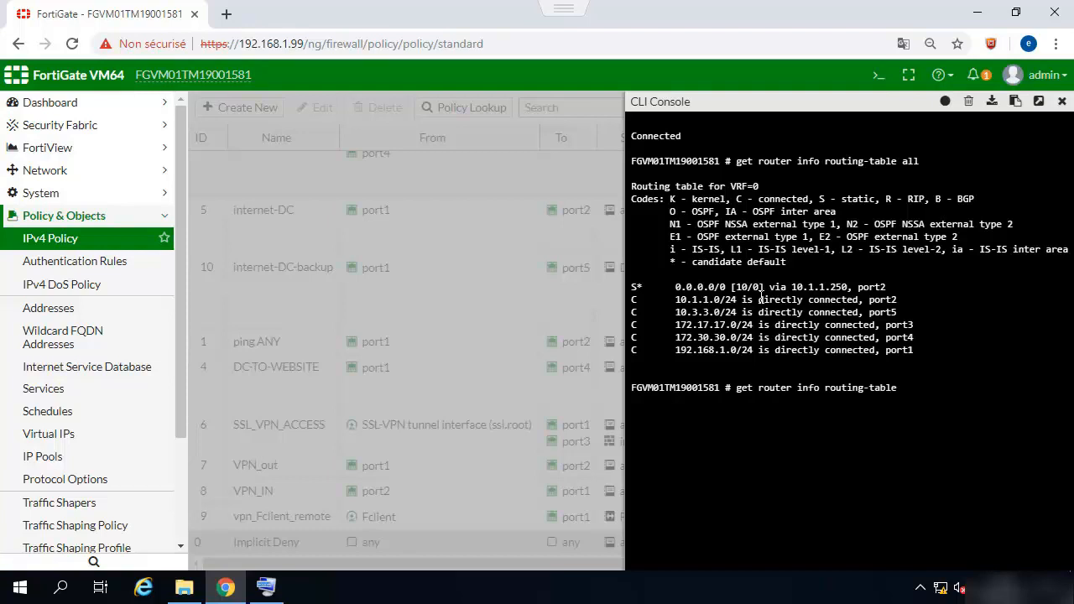
type("da")
key("Tab")
key("Return")
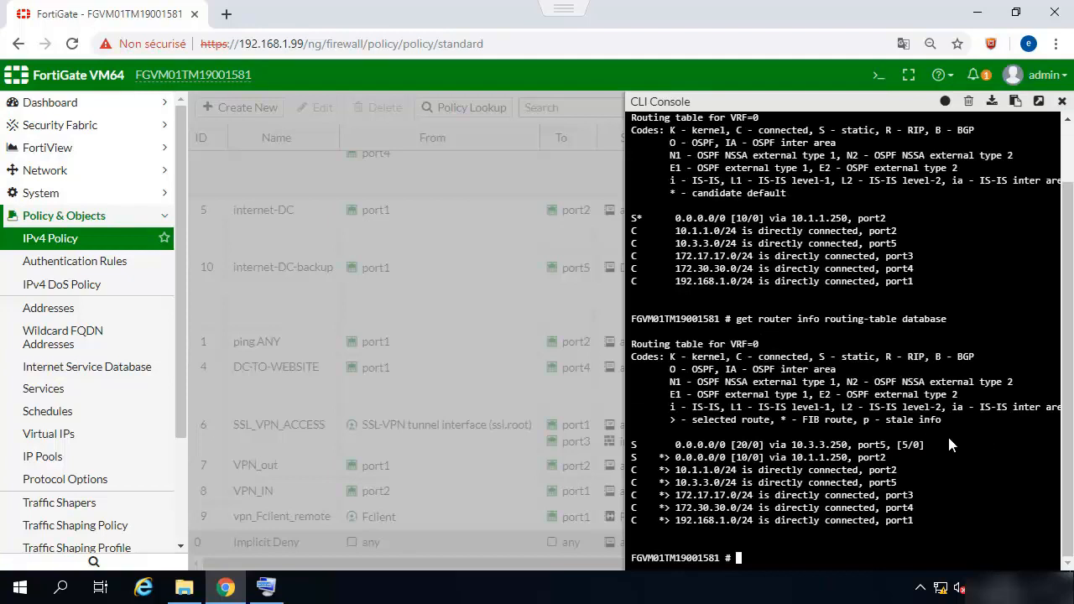
left_click_drag(926, 443, 668, 447)
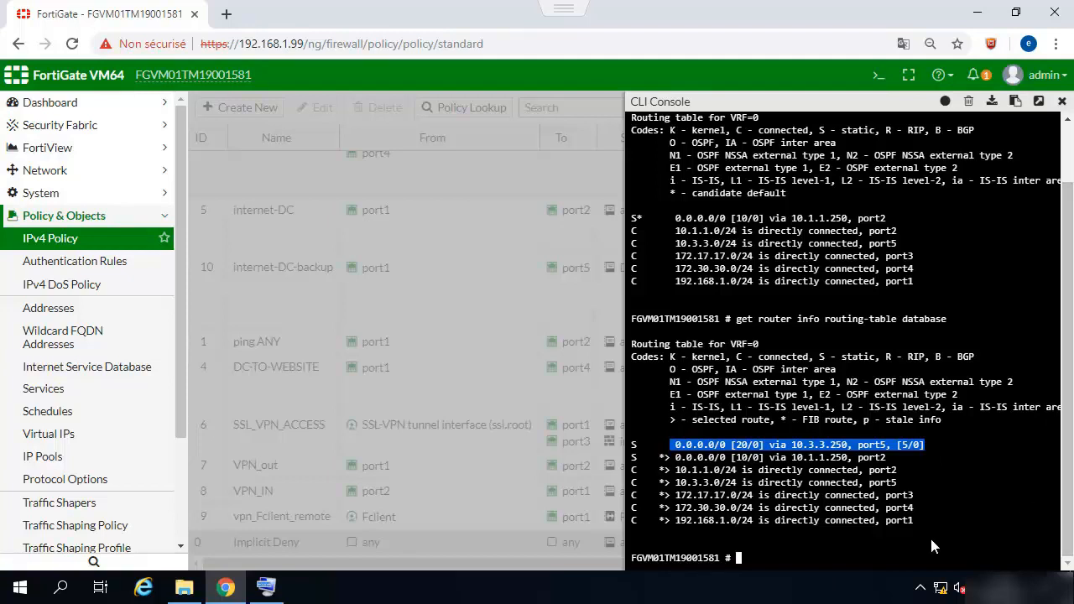
left_click(849, 453)
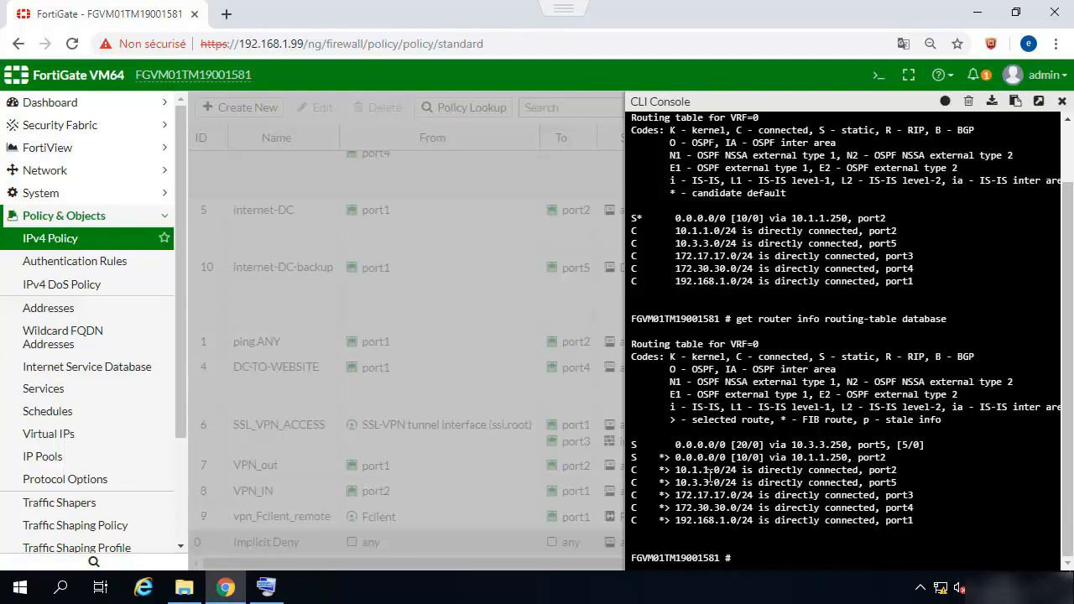
Enter the link monitor settings with "config system link-monitor" in the CLI console
type("config")
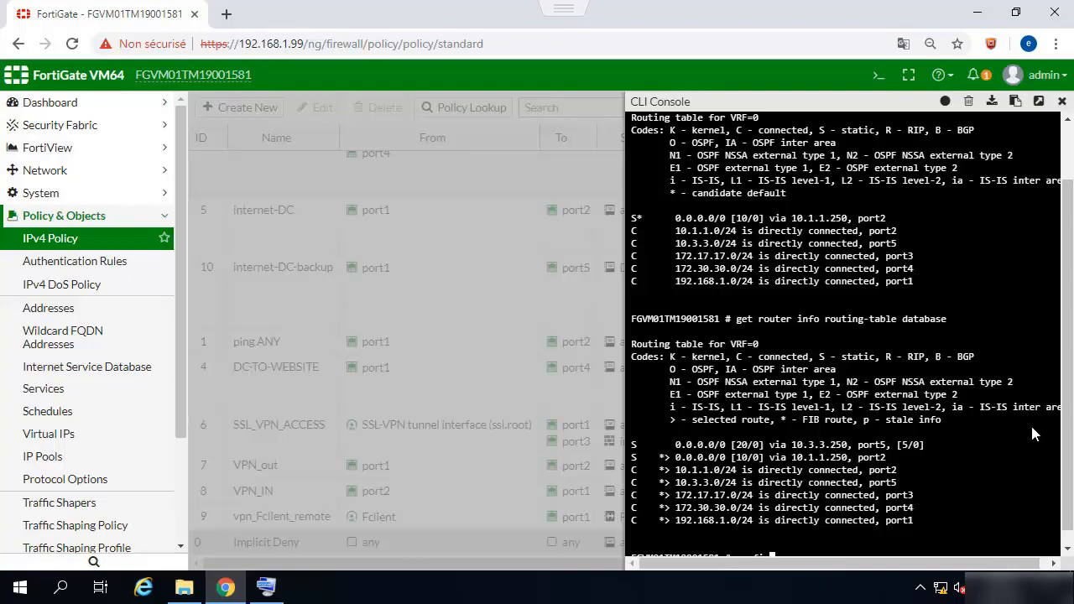
scroll(994, 411, "down", 1)
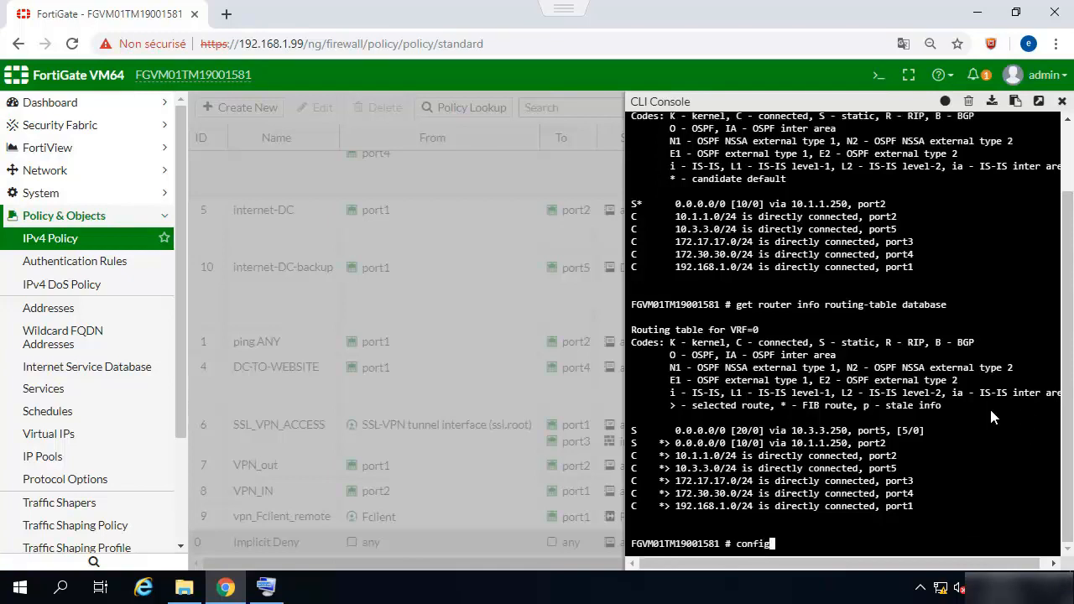
type("igsy")
key("BackSpace")
key("BackSpace")
type("system link-monitor")
key("Return")
Create a link monitor entry with "edit port2-monitor"
type("edi")
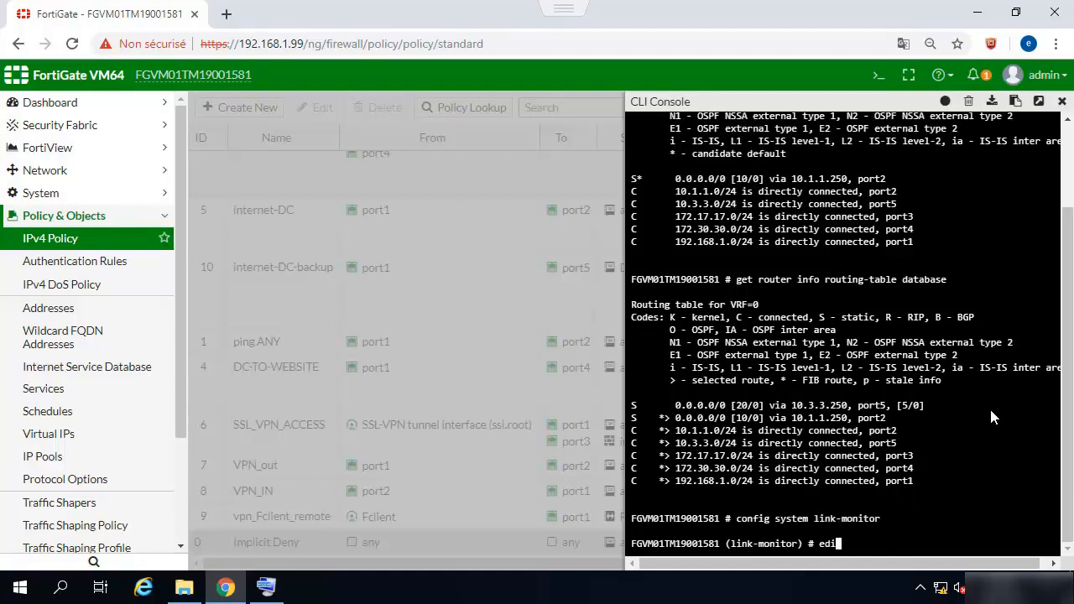
type("t")
type(" port2")
type("-mo")
type("nir")
type("or")
key("Return")
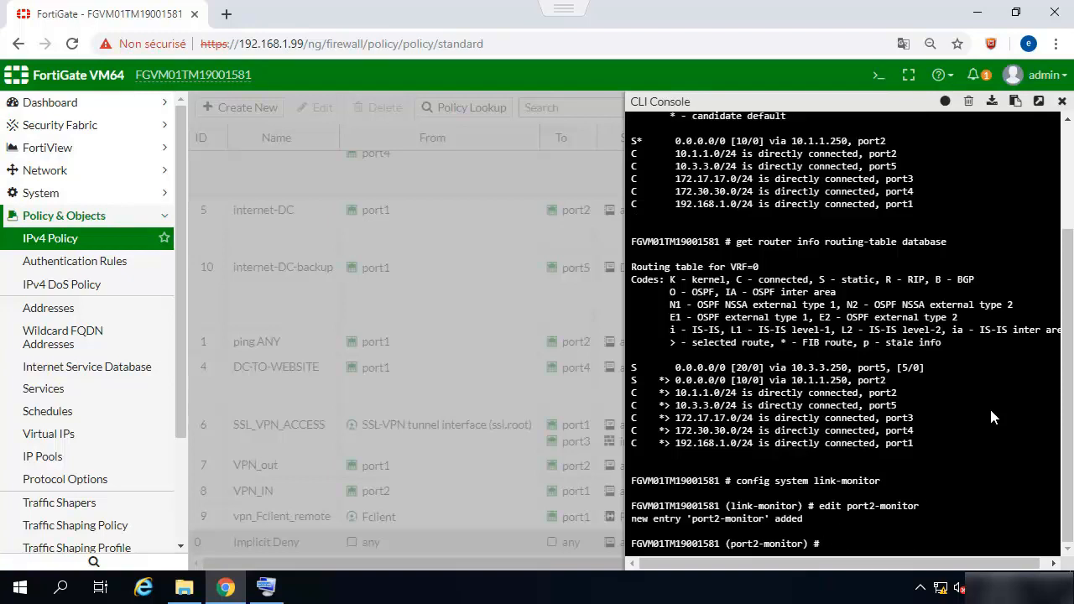
Set the port2-monitor source interface with "set srcintf port2"
type("set")
type(" srcintf ")
type("port2")
type(" set")
key("BackSpace")
key("BackSpace")
key("BackSpace")
key("Return")
Set the port2-monitor probe target with "set server 8.8.8.8"
type("set server ")
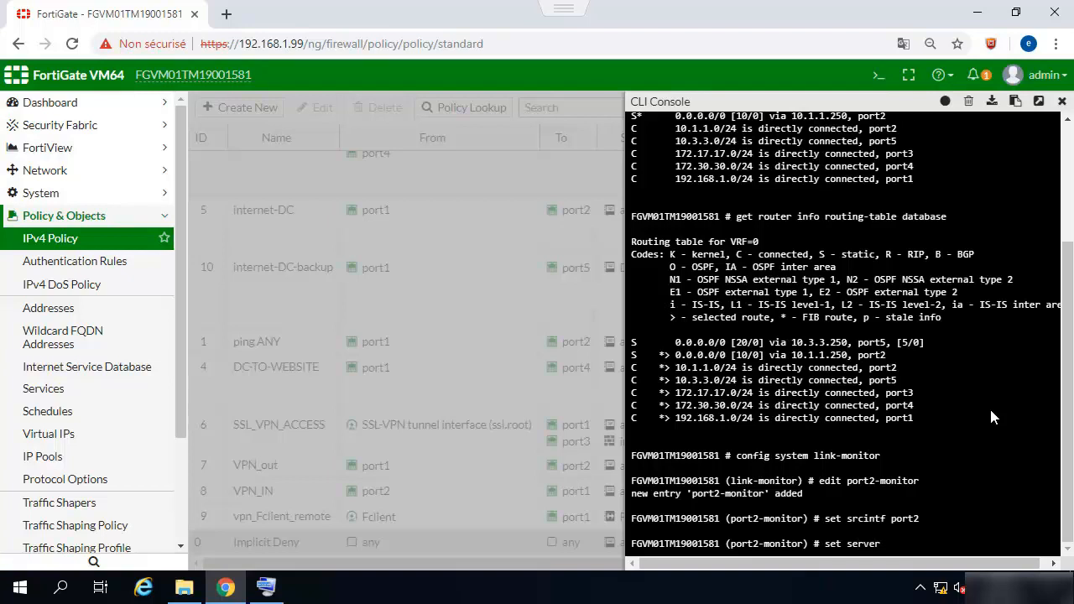
type("8.8.8.98")
key("BackSpace")
key("BackSpace")
type("8")
key("Return")
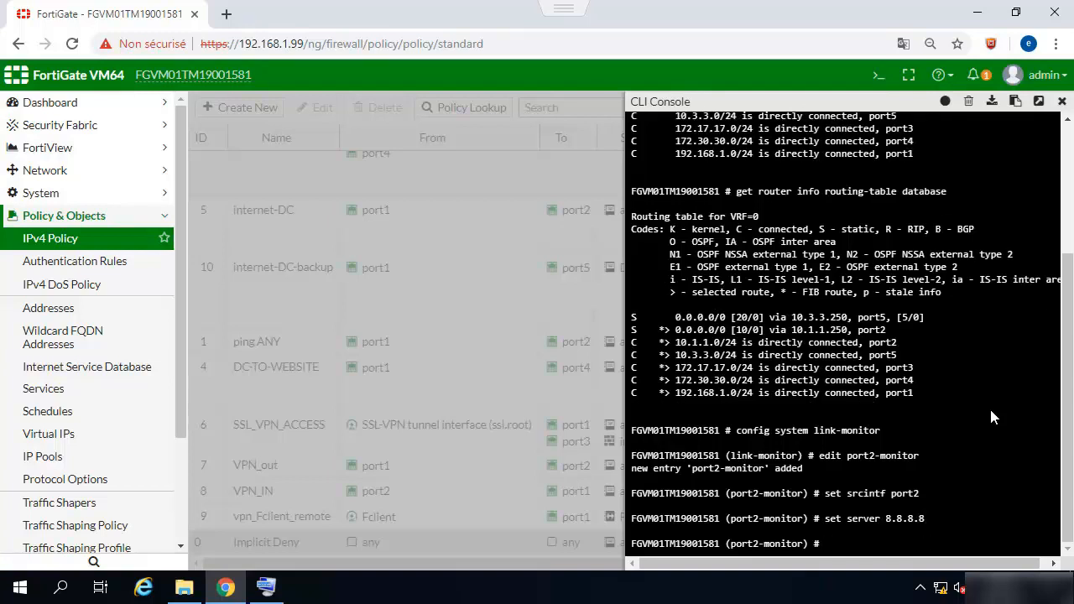
Set the port2-monitor gateway-ip to 10.1.1.250 and its protocol to ping
type("set gateway-ip 10.1.1.250")
key("Return")
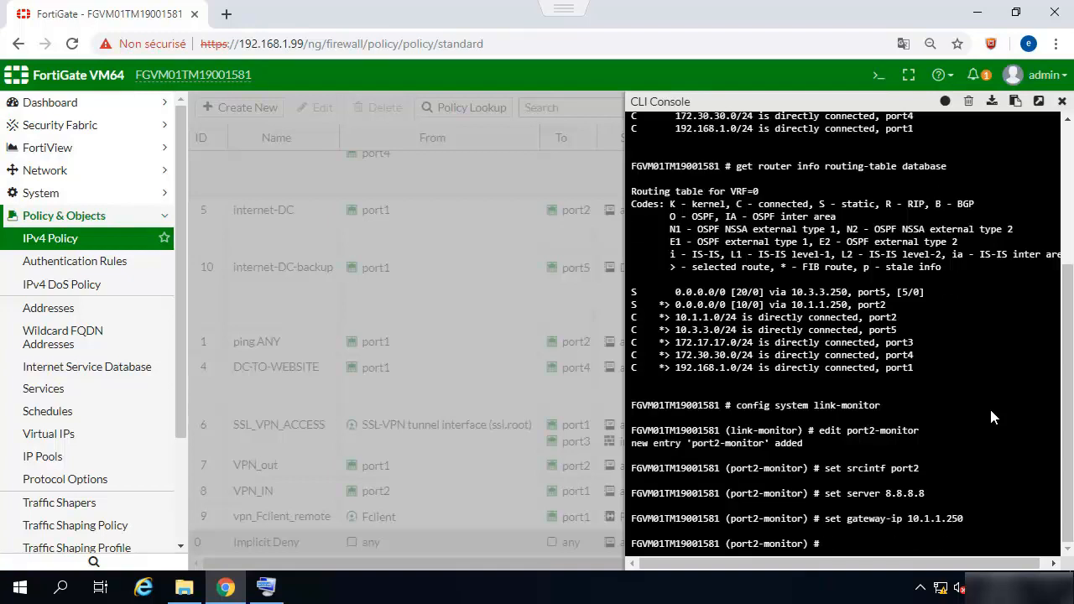
type("set protocol ping")
key("Return")
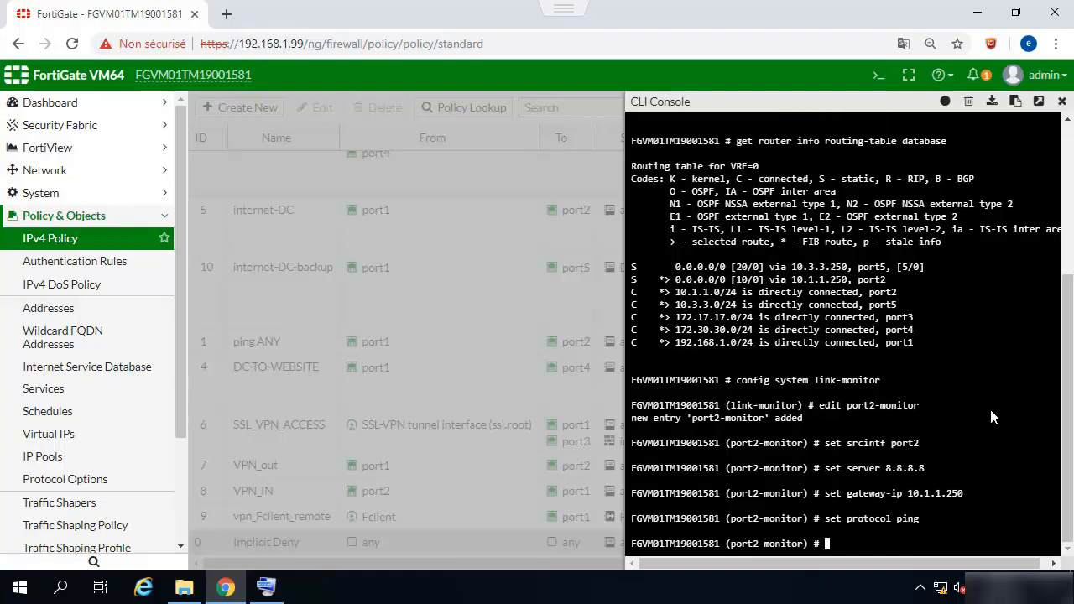
Enable update-static-route for port2-monitor
type("set")
key("Tab")
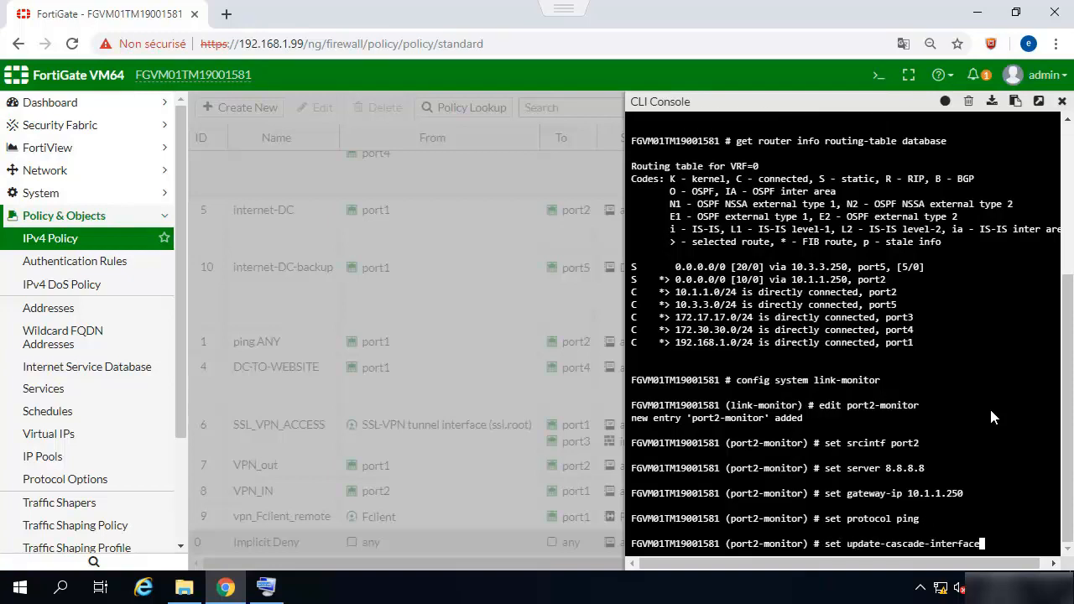
key("Tab")
type("e")
key("Tab")
key("Return")
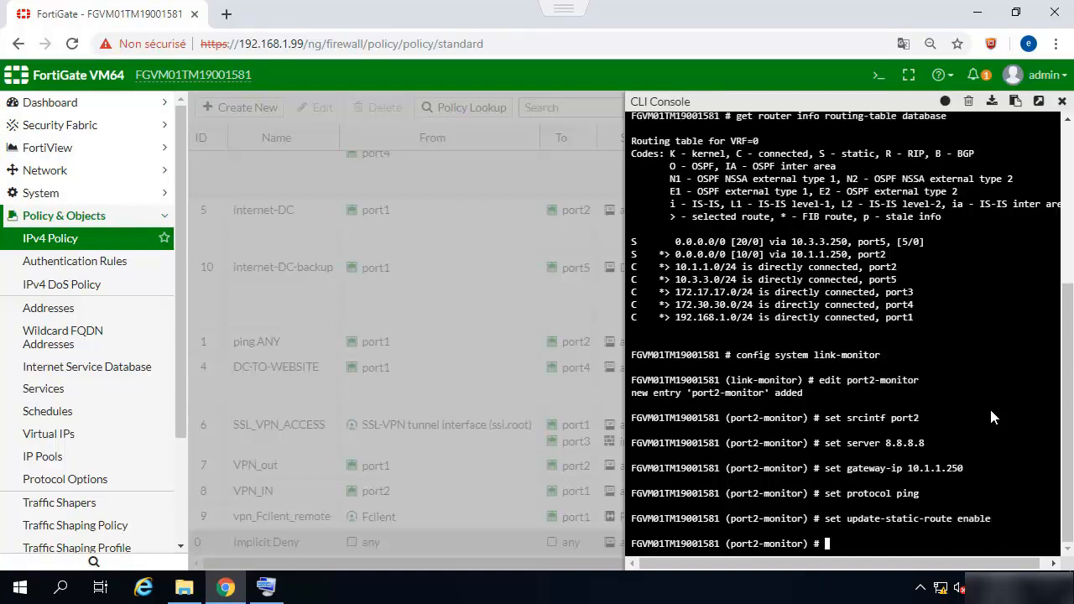
key("Return")
key("Return")
Save the port2-monitor entry and leave the link-monitor configuration with "end"
type("e")
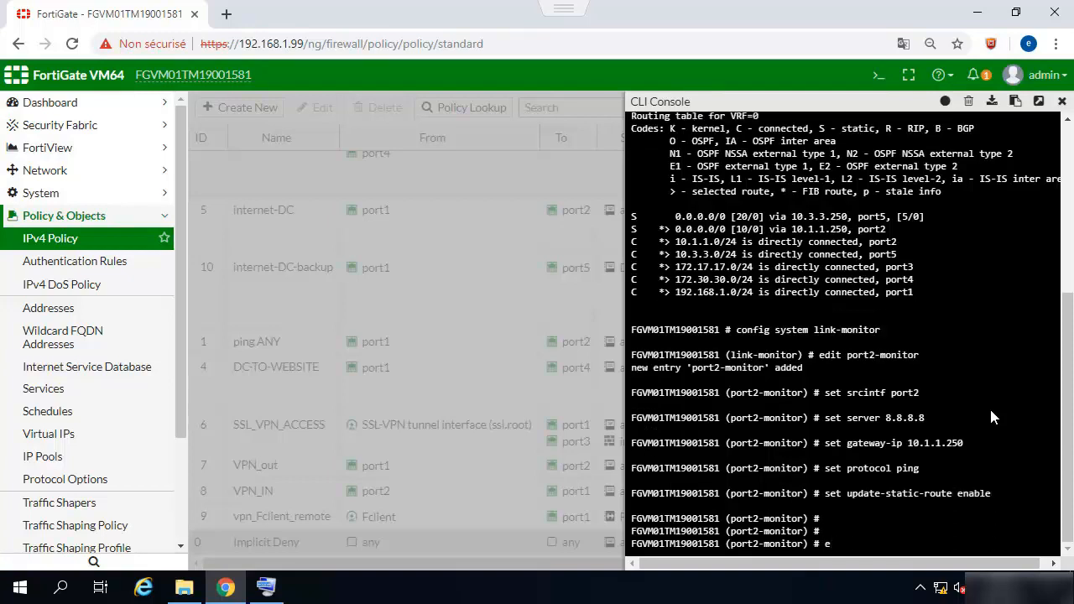
key("BackSpace")
type("exit")
key("Return")
type("end")
key("Return")
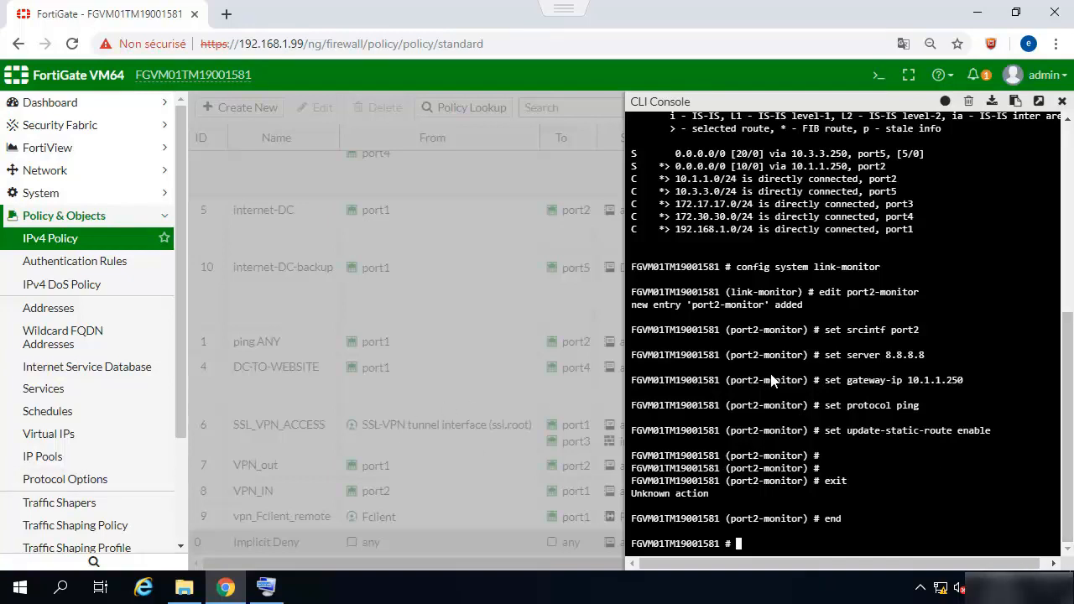
Re-enter "config system link-monitor" and create a second entry named port5-monitor
type("nfig system link-monitor")
key("Return")
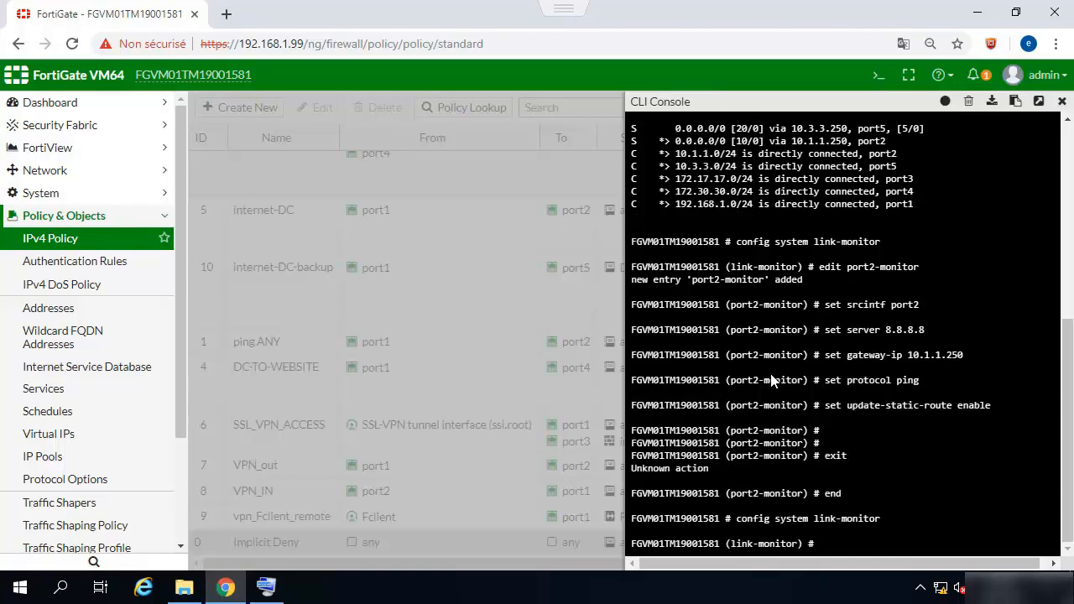
type("edit port5-mni")
key("BackSpace")
key("BackSpace")
key("BackSpace")
key("BackSpace")
key("BackSpace")
type("onitor")
key("Return")
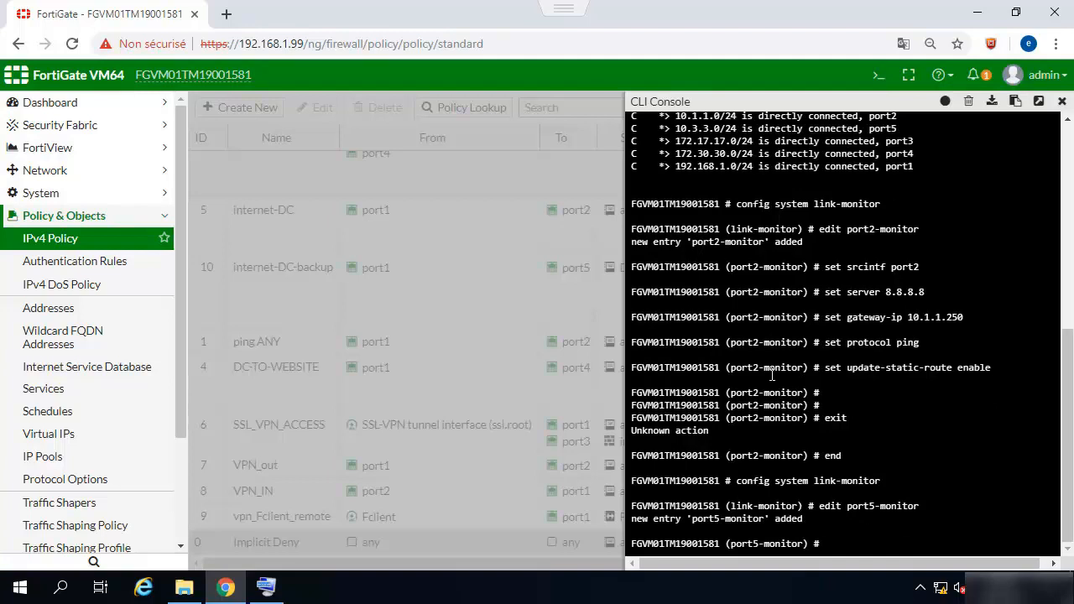
Set the port5-monitor source interface with "set srcintf port5"
type("se")
type("t s")
type("rcintf ")
type("p")
type("ort2")
key("BackSpace")
type("5")
key("Return")
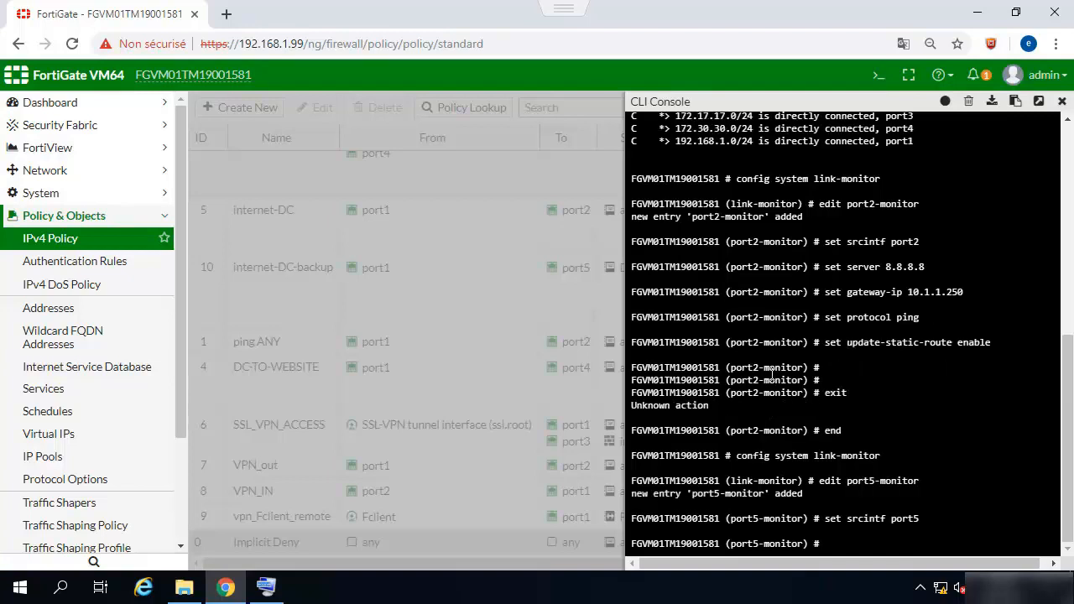
Set the port5-monitor probe target with "set server 8.8.8.8"
type("set server 8")
key("question")
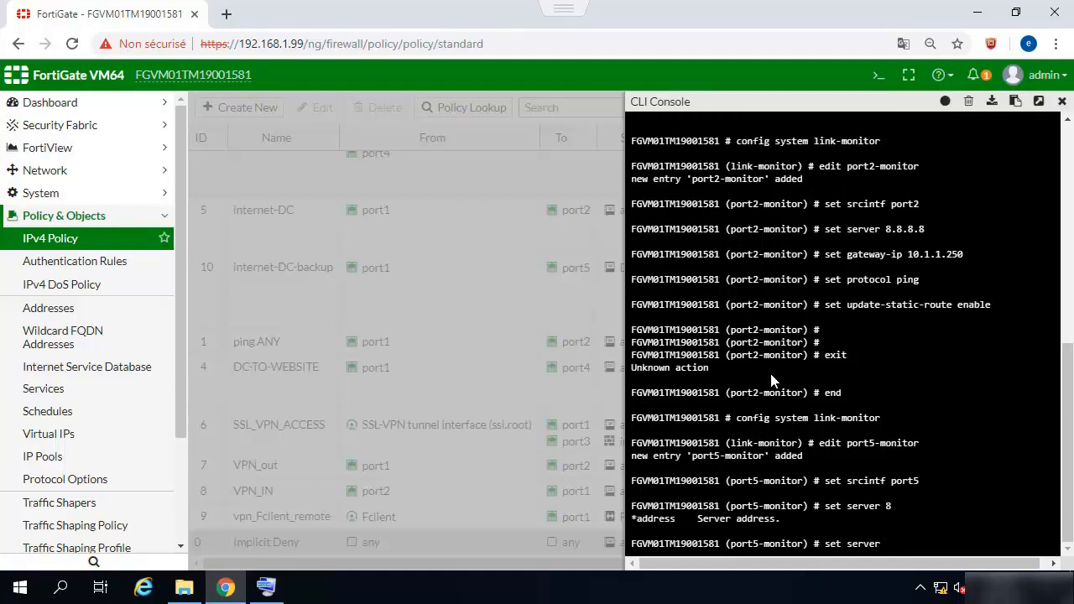
type("8.8.8.8")
key("Return")
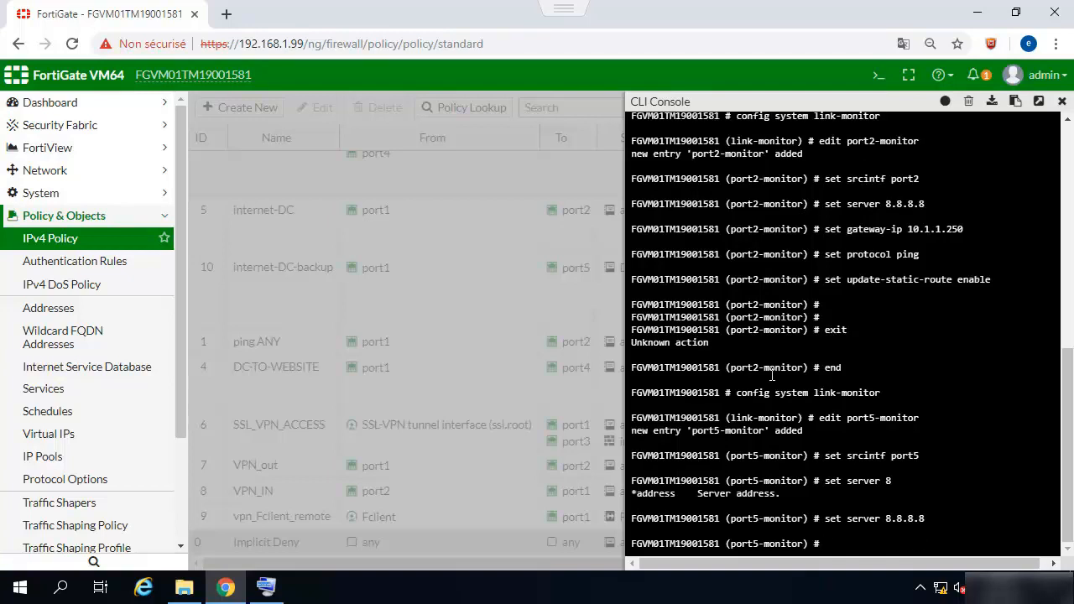
Set the port5-monitor gateway with "set gateway-ip 10.3.3.250"
type("set aget")
key("BackSpace")
key("BackSpace")
key("BackSpace")
type("gate")
key("Tab")
type("10.3.3.250")
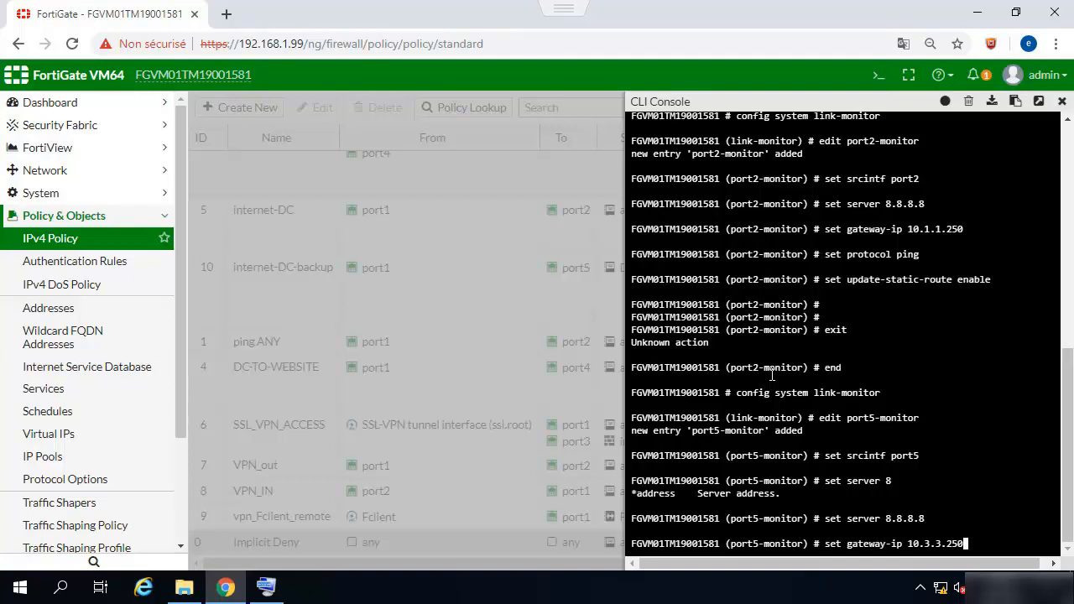
key("Return")
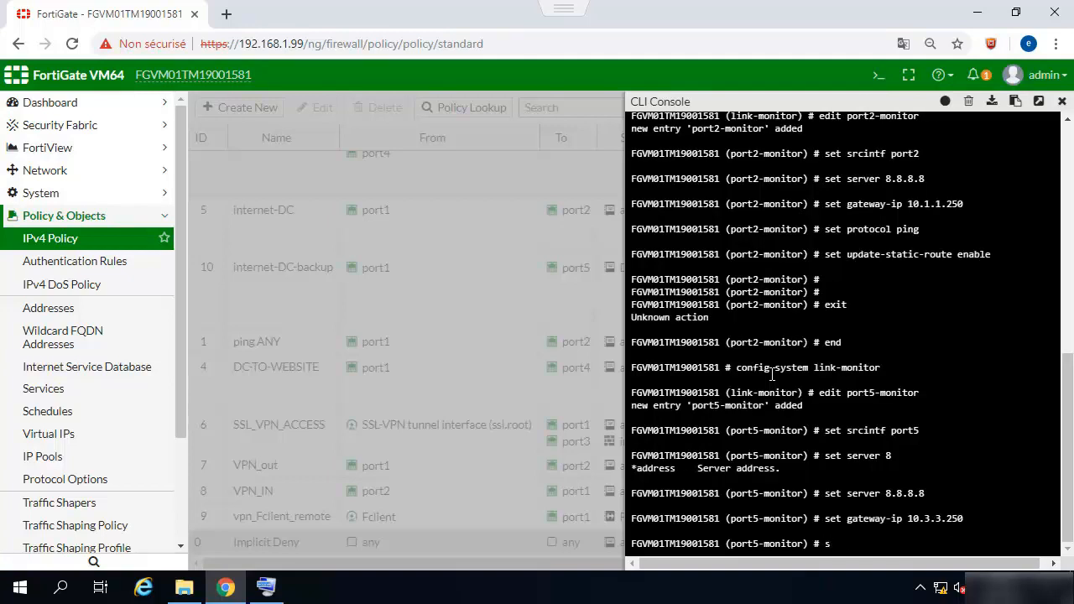
Set the port5-monitor protocol to ping and enable update-static-route
type("set protocol ping")
key("Return")
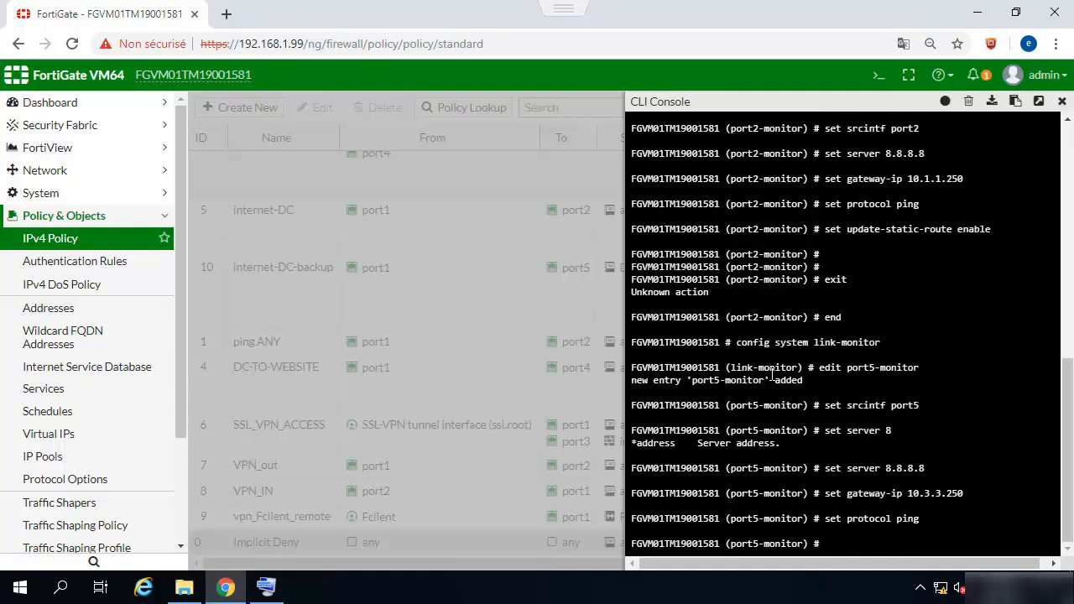
type("set up")
key("Tab")
key("Tab")
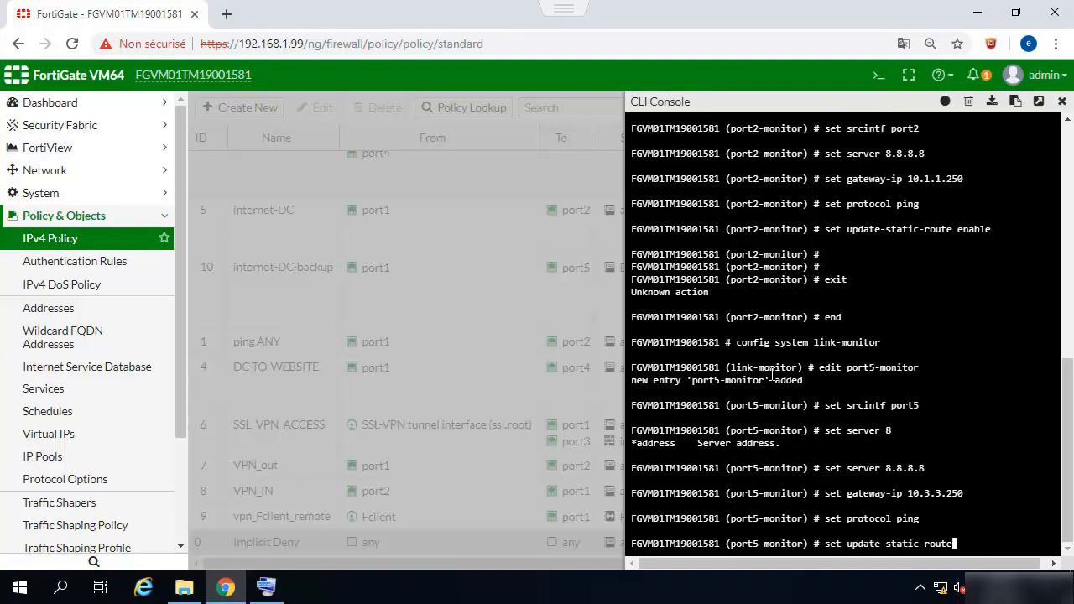
type("enable")
key("Return")
key("Return")
Save the port5-monitor entry and return to the root CLI prompt with "end"
type("en")
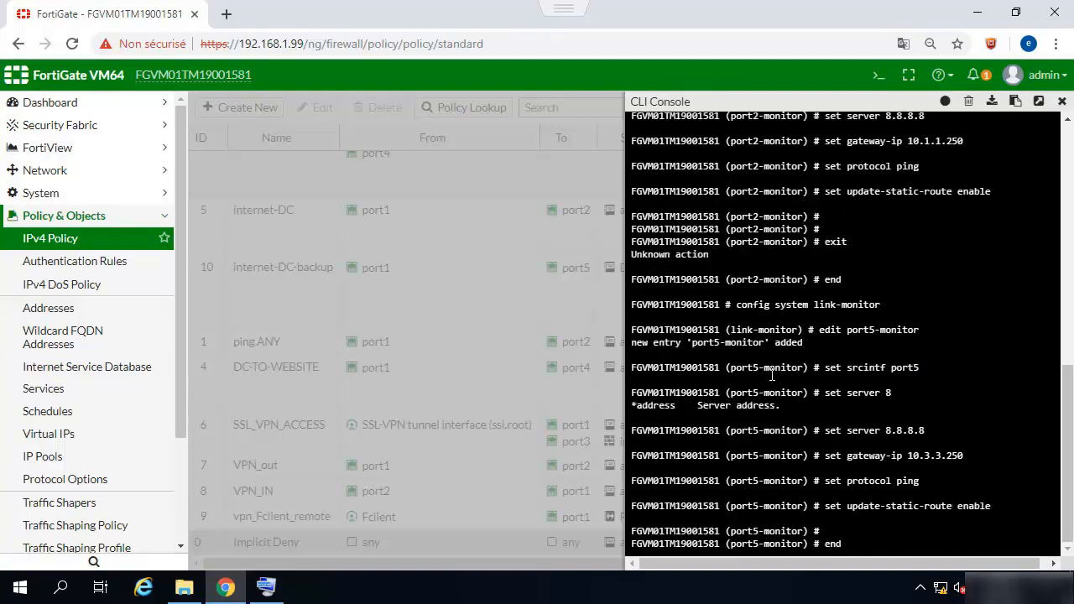
type("d")
key("Return")
key("Return")
key("Return")
key("Return")
key("Return")
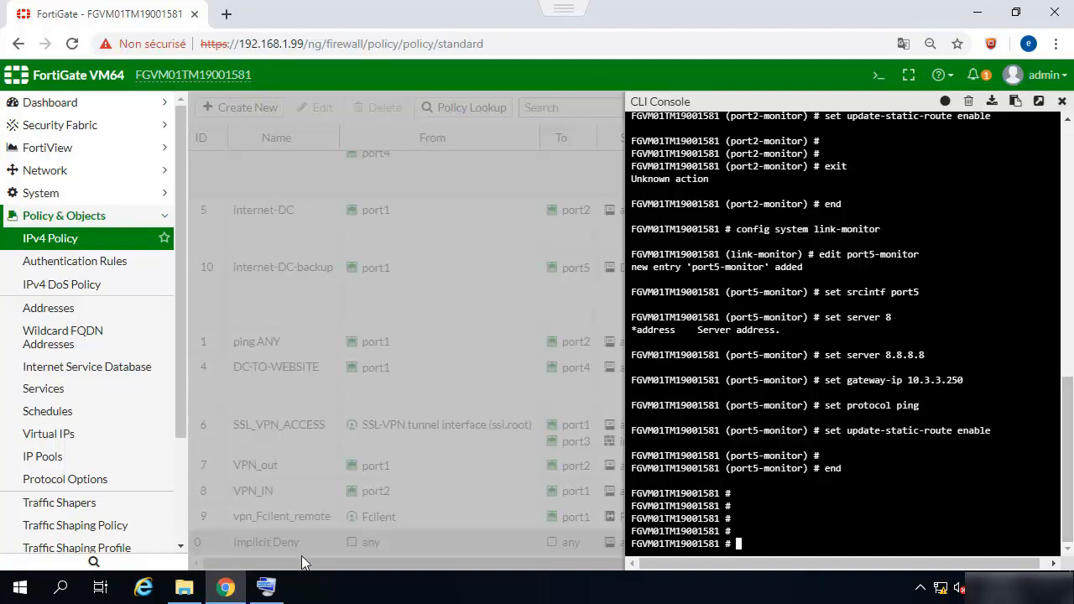
Search Windows for cmd and open a Command Prompt window
left_click(56, 590)
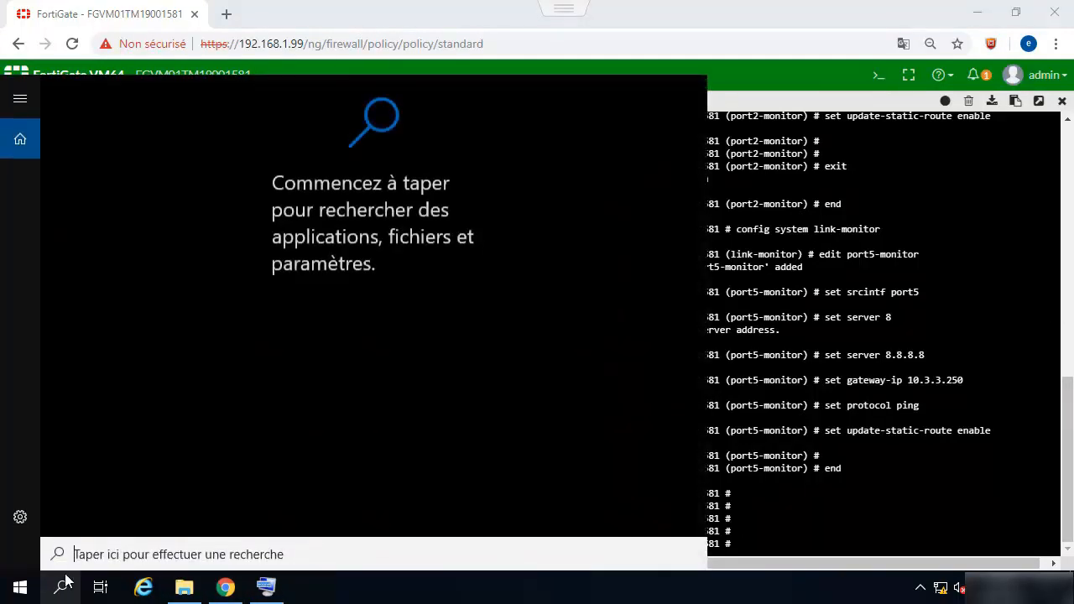
type("ping")
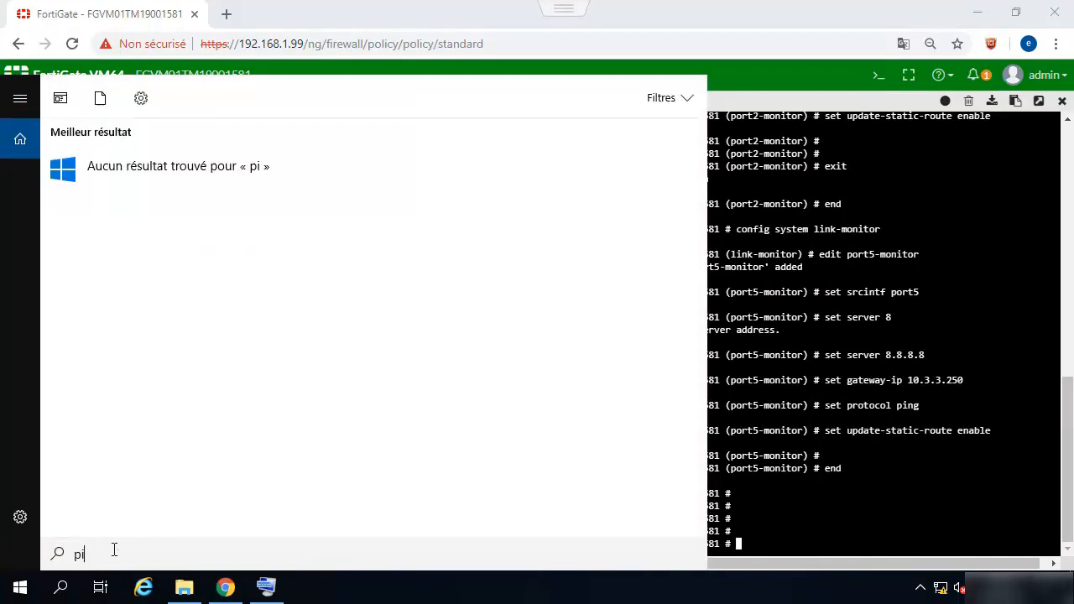
key("BackSpace")
key("BackSpace")
key("BackSpace")
key("BackSpace")
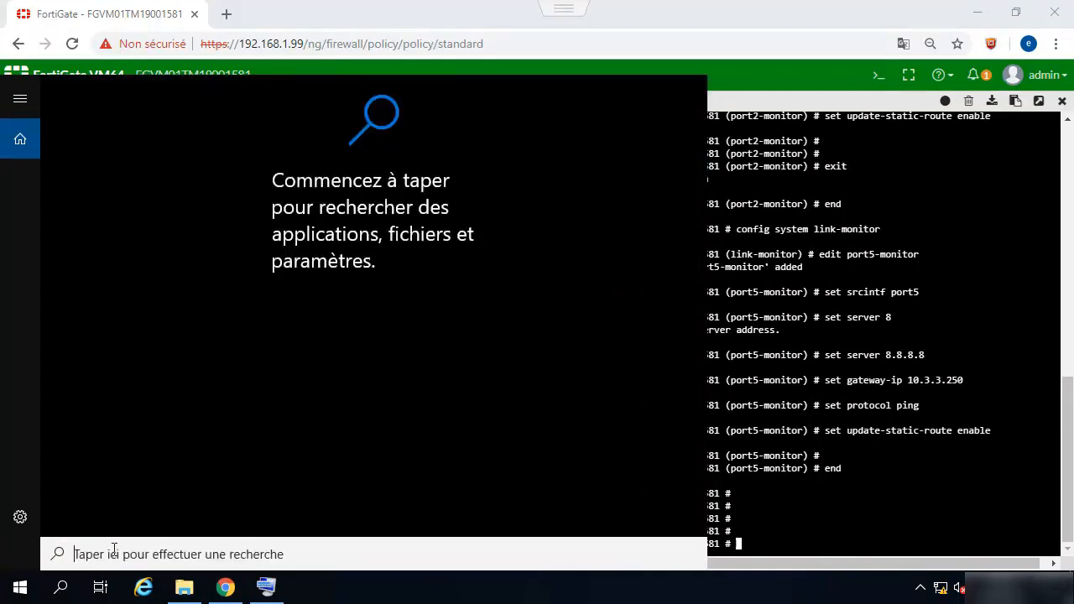
type("cmd ping")
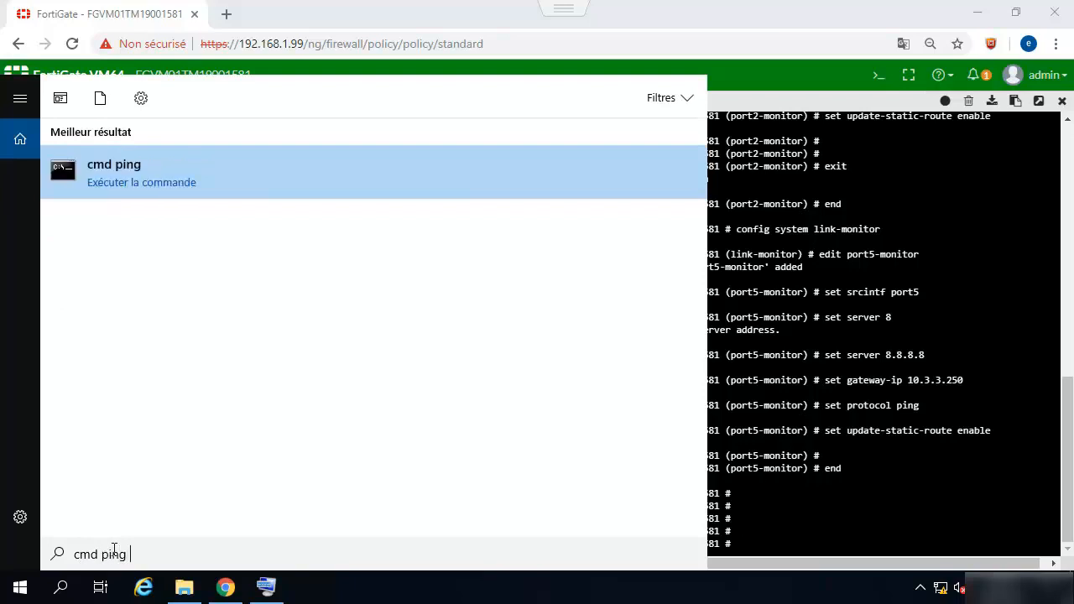
key("BackSpace")
key("BackSpace")
key("BackSpace")
key("BackSpace")
key("BackSpace")
key("BackSpace")
key("Escape")
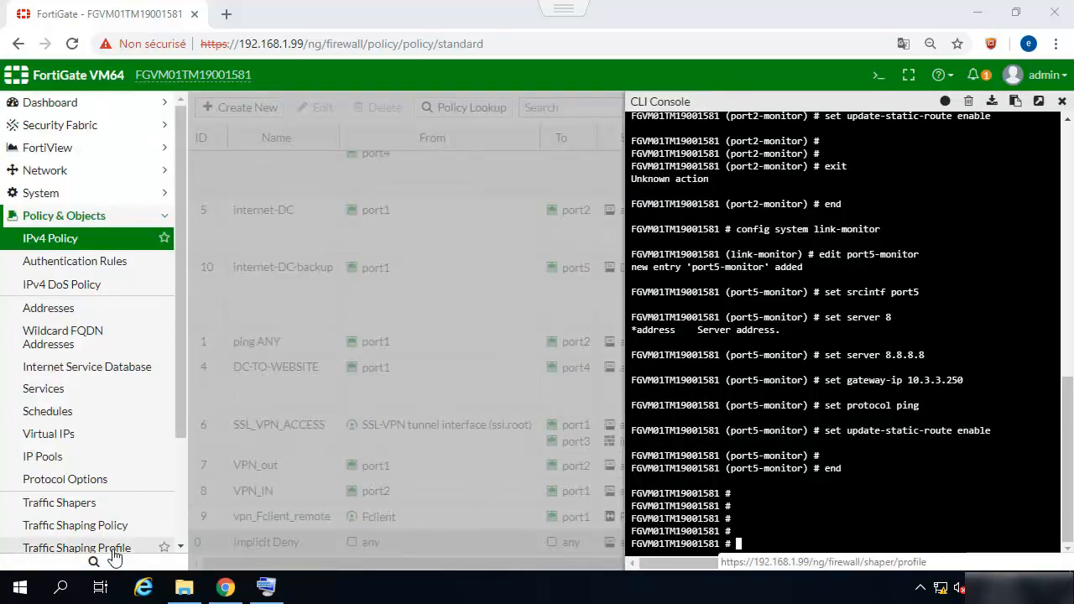
Start a continuous ping with "ping 8.8.8.8 -t" and minimize the Command Prompt window
type("ping ")
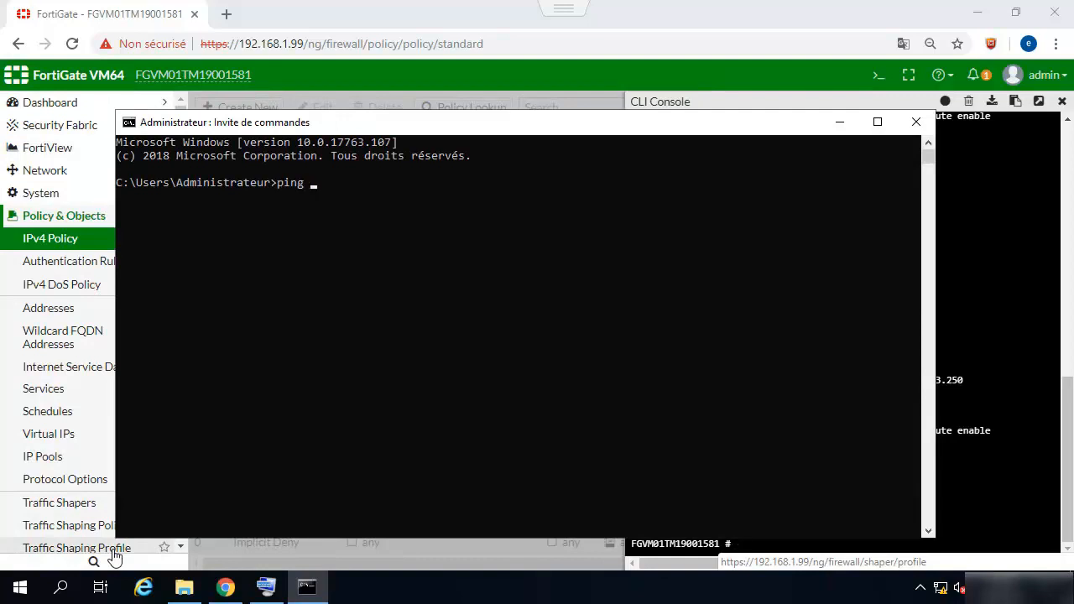
type("8.8.8.8 -")
type("t")
key("Return")
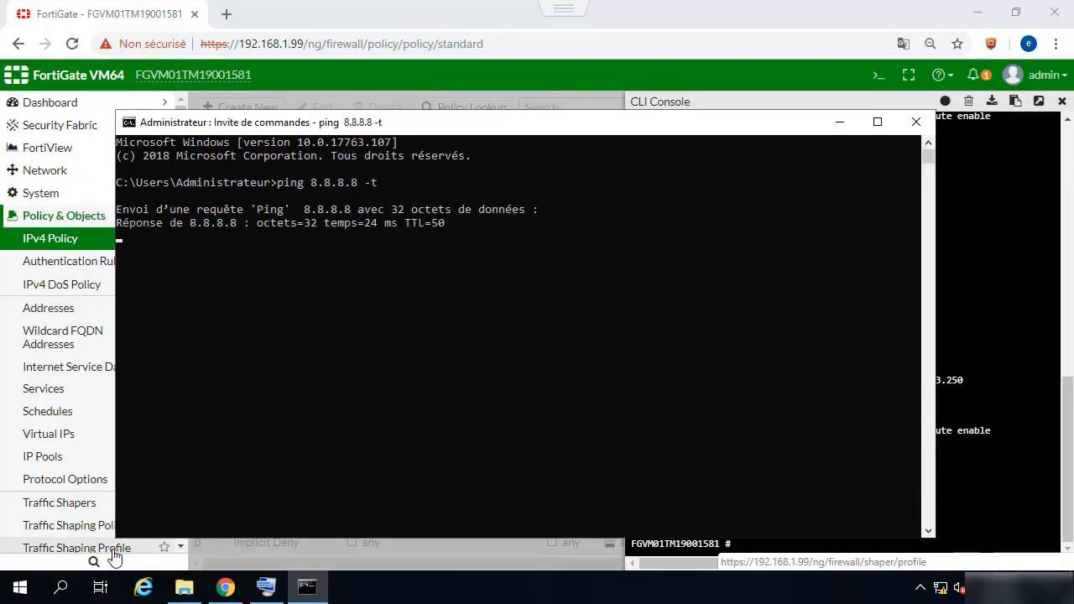
left_click(839, 122)
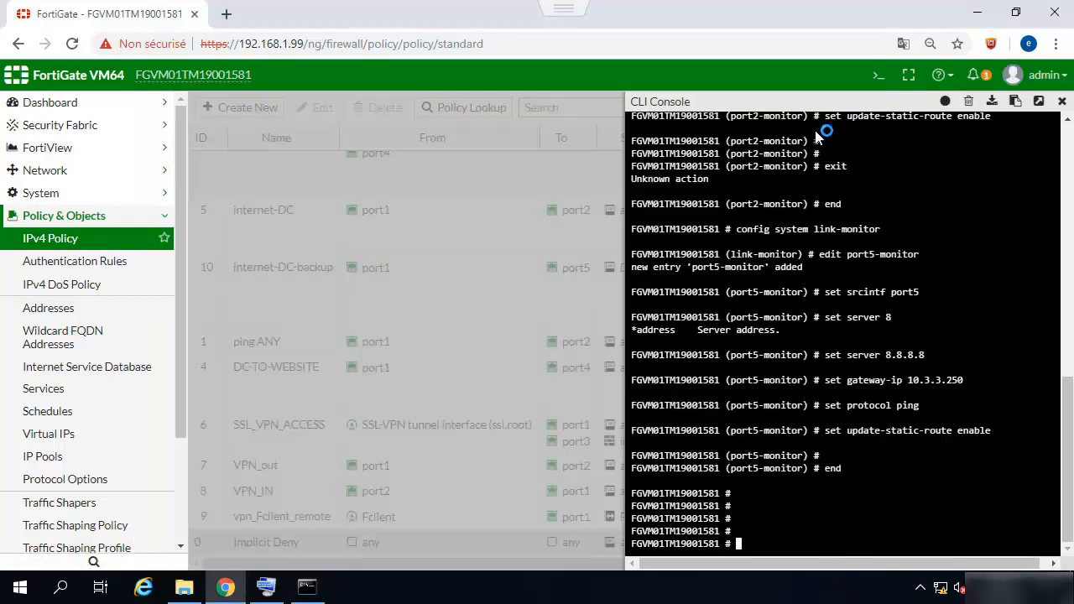
Open the FortiGate's Routing Monitor and examine the gateway and interface of the static default route
scroll(97, 370, "down", 2)
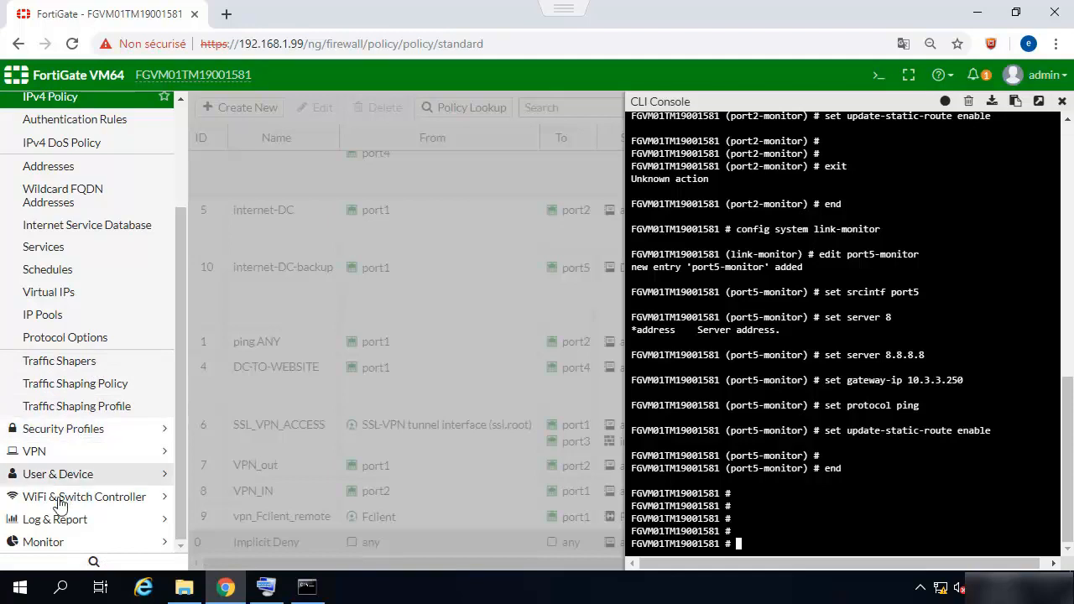
left_click(42, 540)
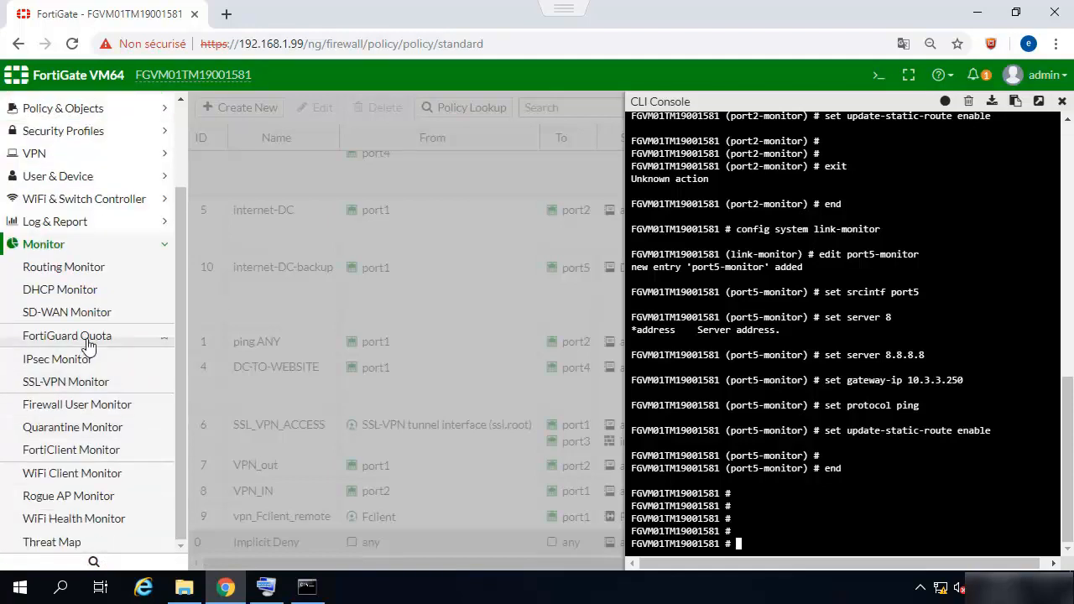
left_click(87, 270)
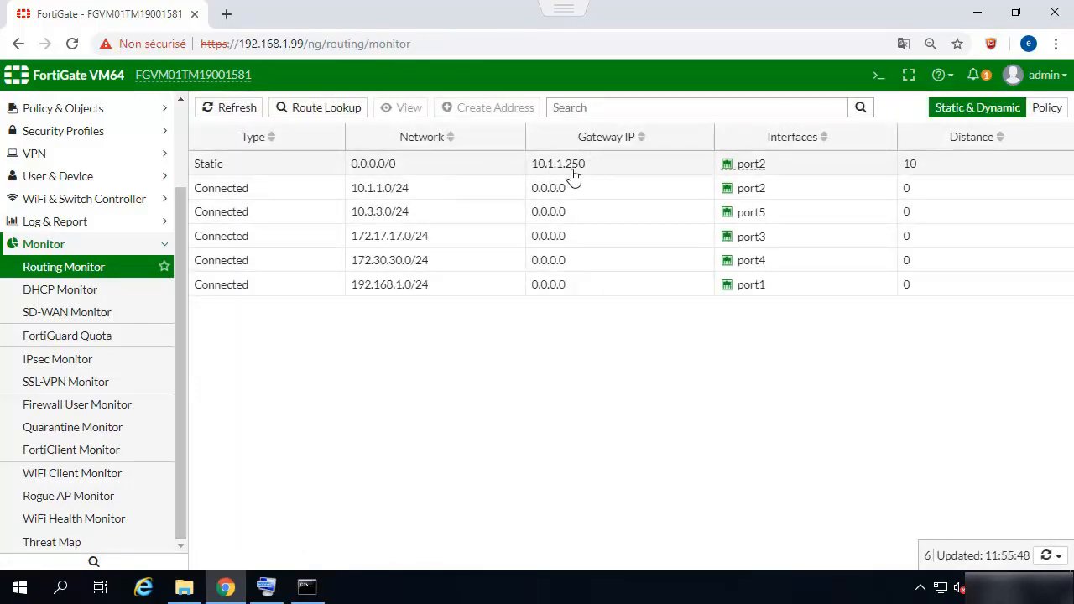
Open the Forward Traffic log and examine the destination interface used by the client's traffic
left_click(96, 223)
left_click(78, 242)
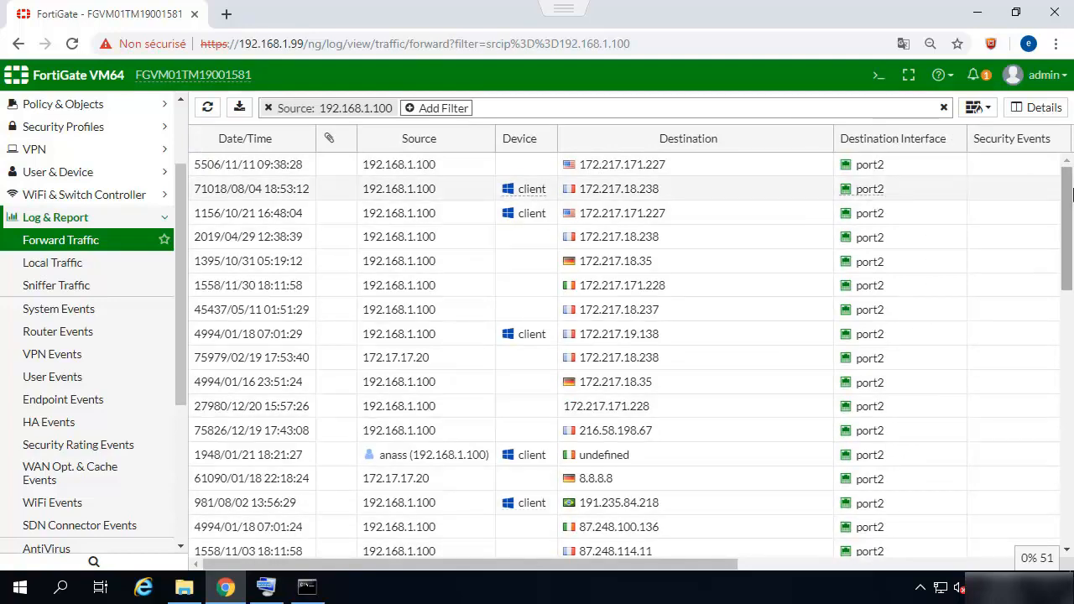
Look through the remaining Forward Traffic log entries for source 192.168.1.100 and compare their destination interfaces
scroll(1064, 252, "down", 5)
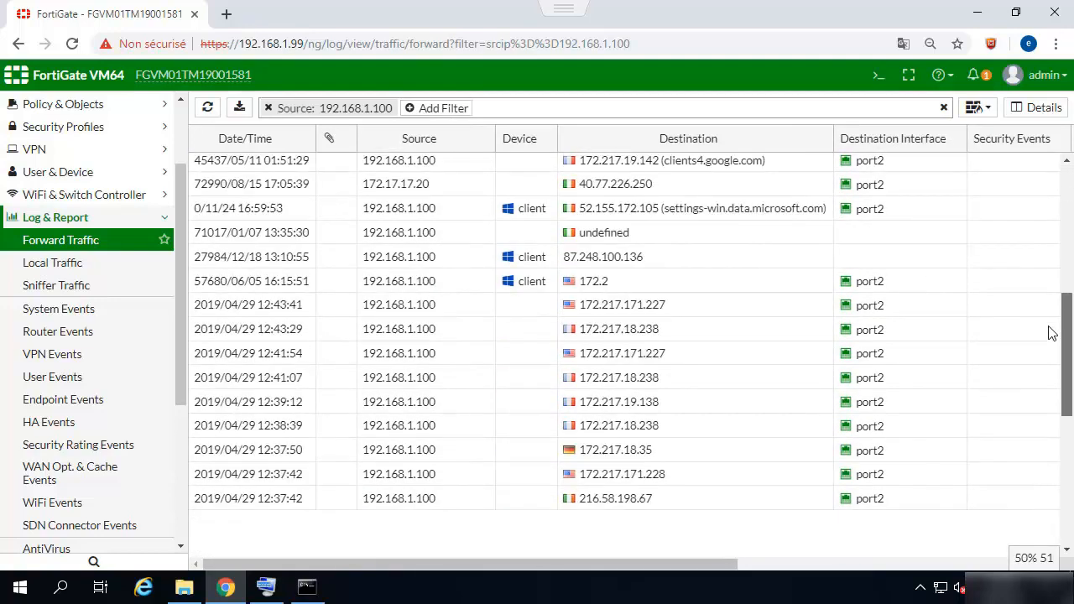
scroll(1064, 278, "up", 5)
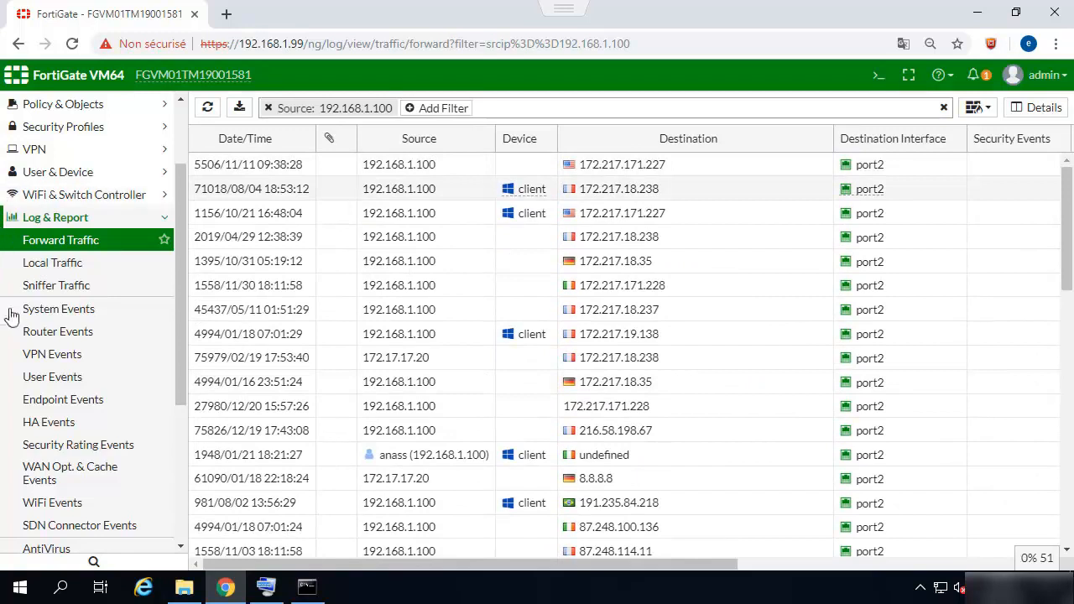
left_click(53, 222)
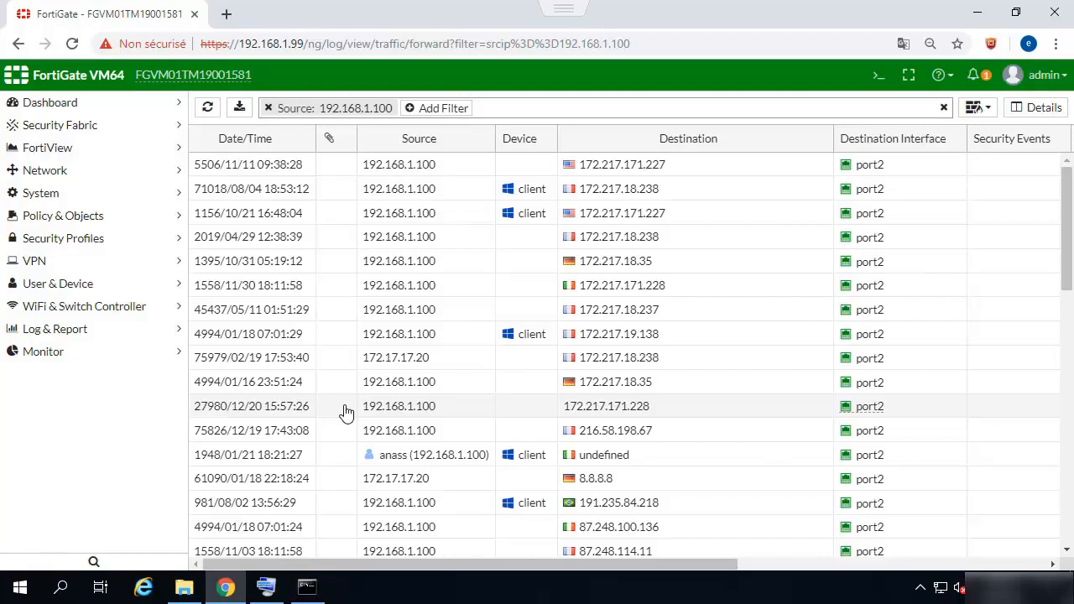
Open the FortiGate CLI console and check the replies of the continuous ping in the Command Prompt window
left_click(876, 79)
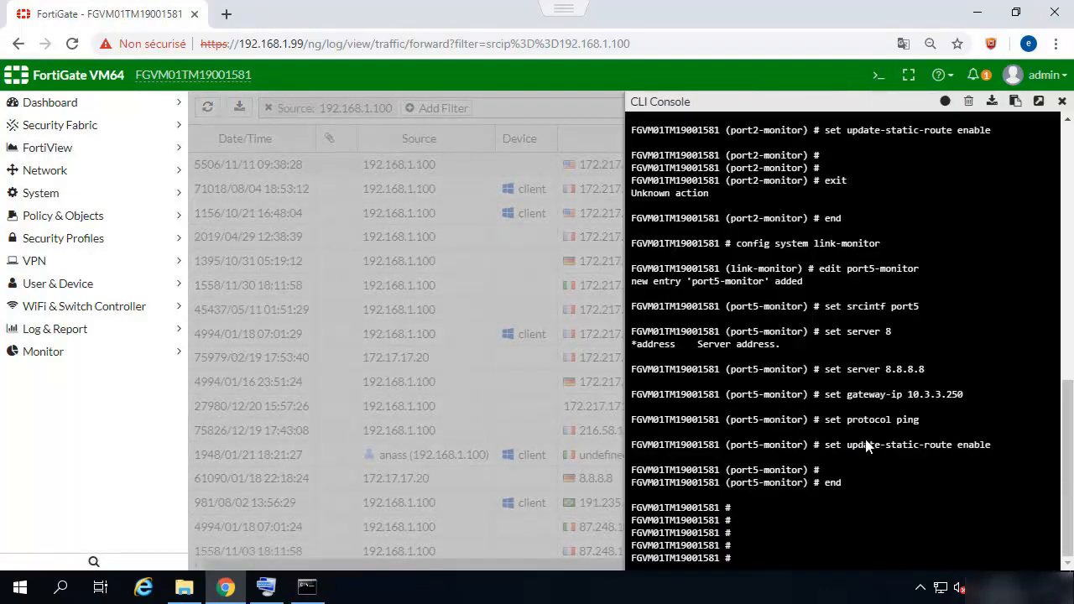
left_click(310, 594)
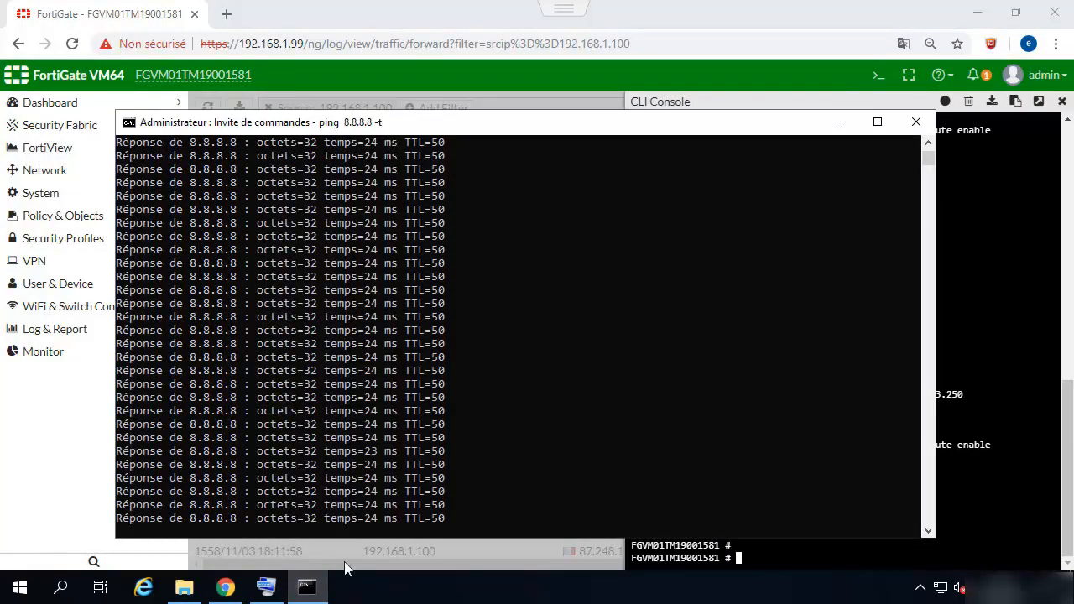
left_click(840, 121)
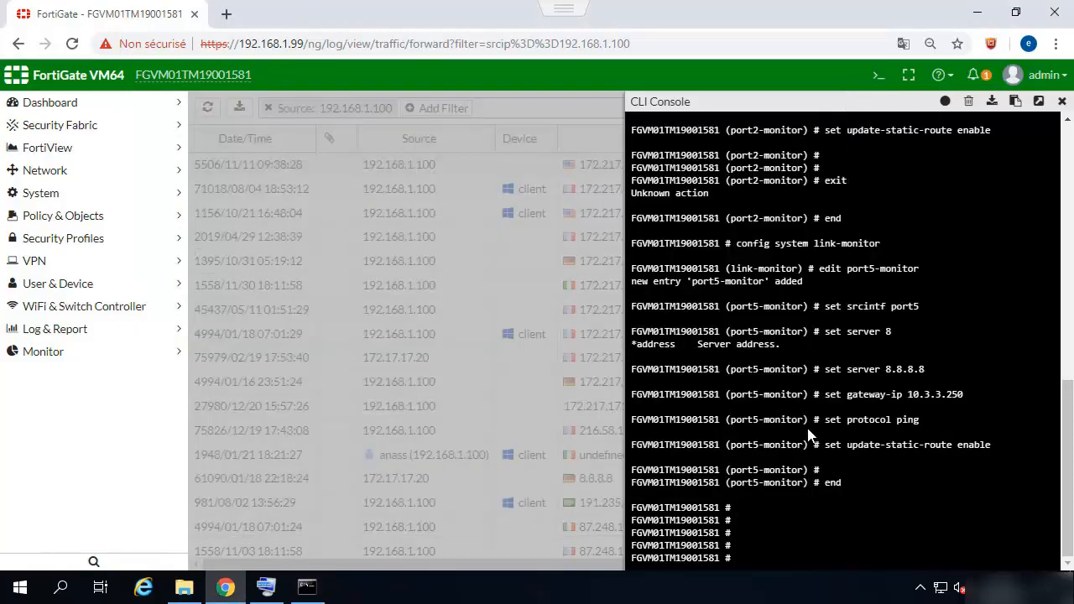
In the FortiGate CLI, set the server of link monitor port2-monitor to 10.200.200.55 and save the configuration
type("con")
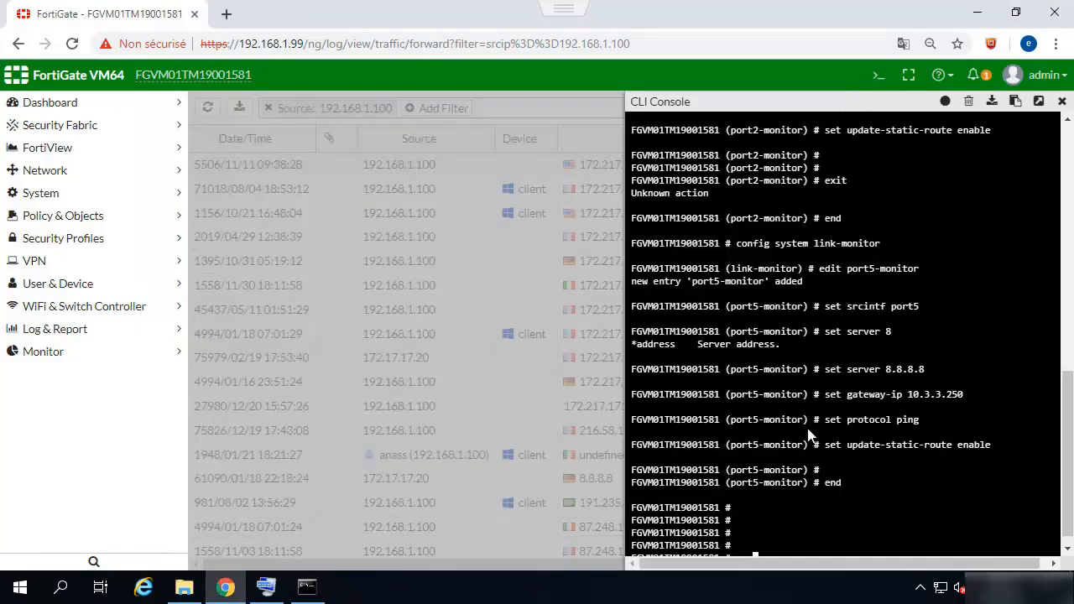
type("fig")
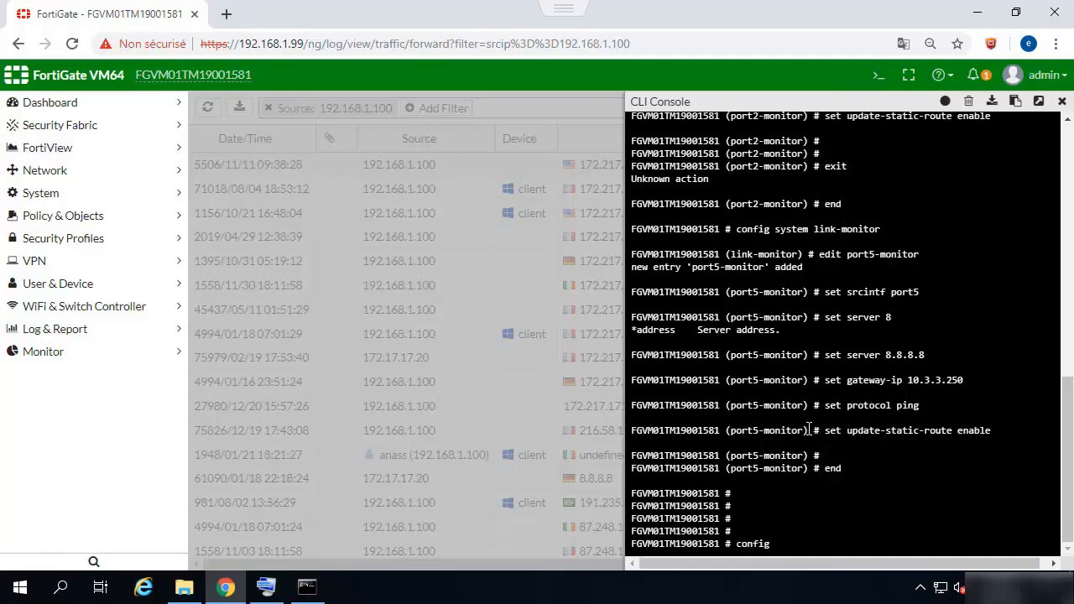
type(" system link-monitor")
key("Return")
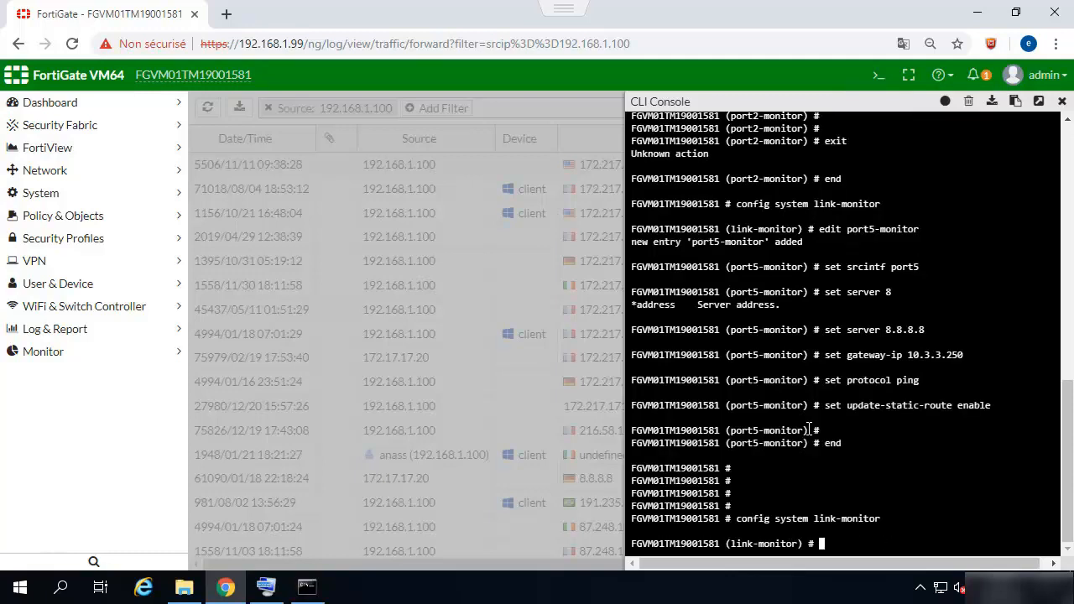
type("edit port2-monitor")
key("Return")
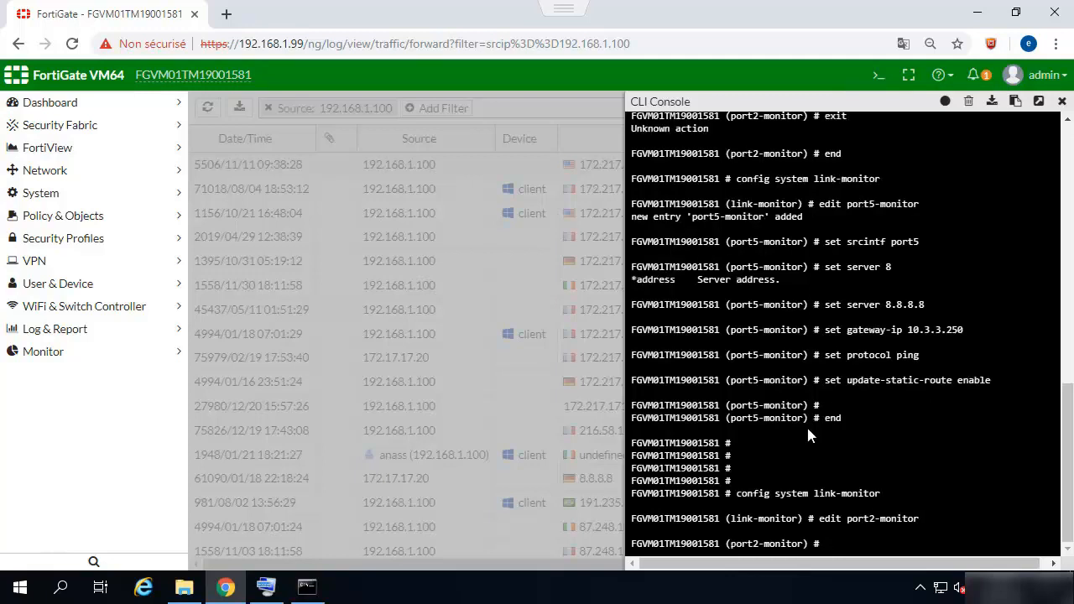
type("set server 10.200.200.55")
key("Return")
type("end")
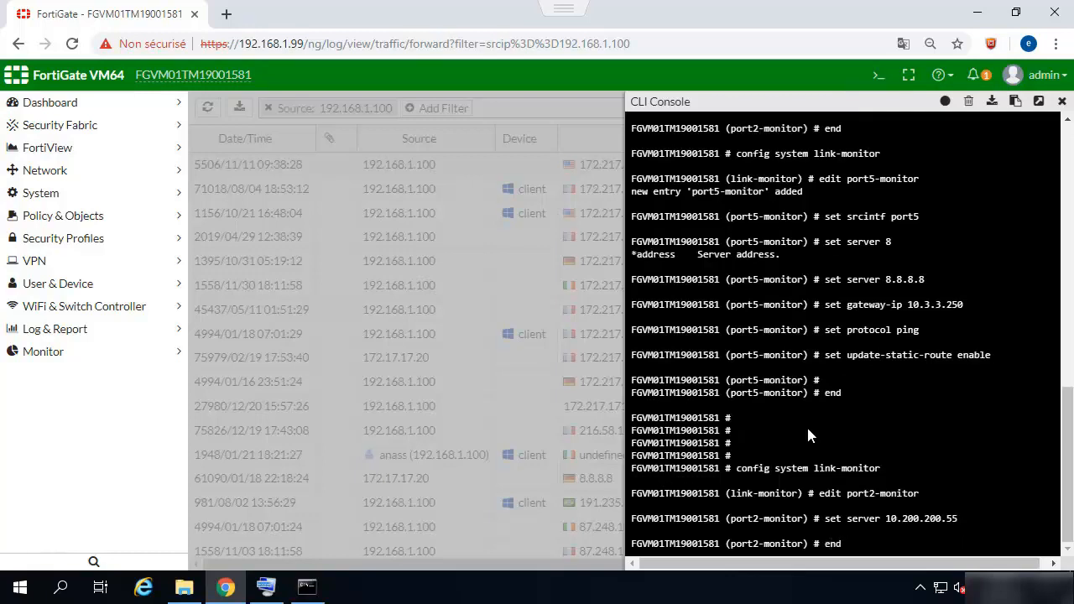
key("Return")
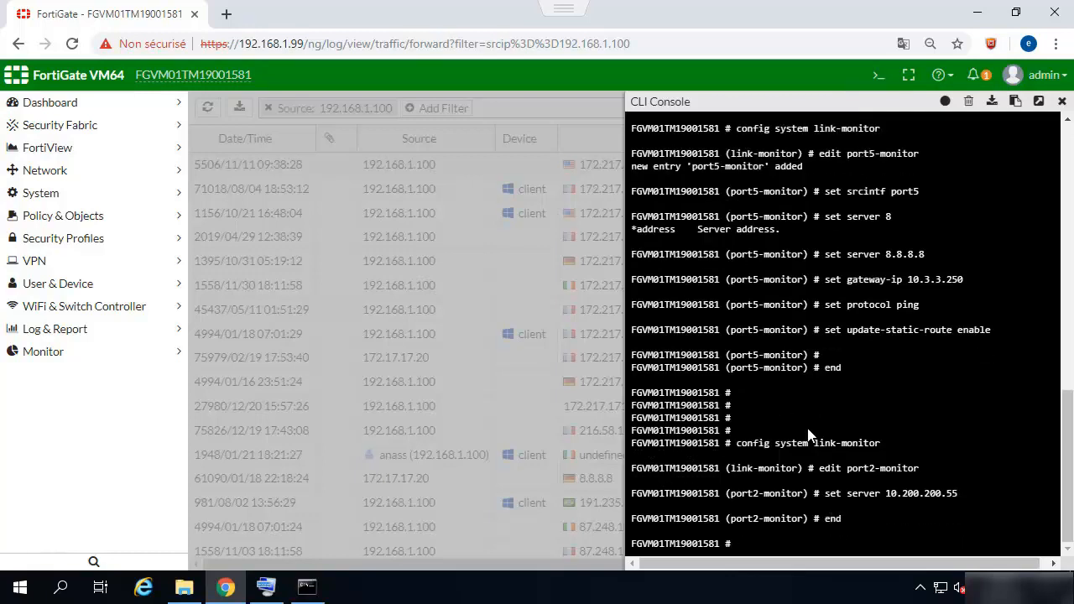
key("Return")
key("Return")
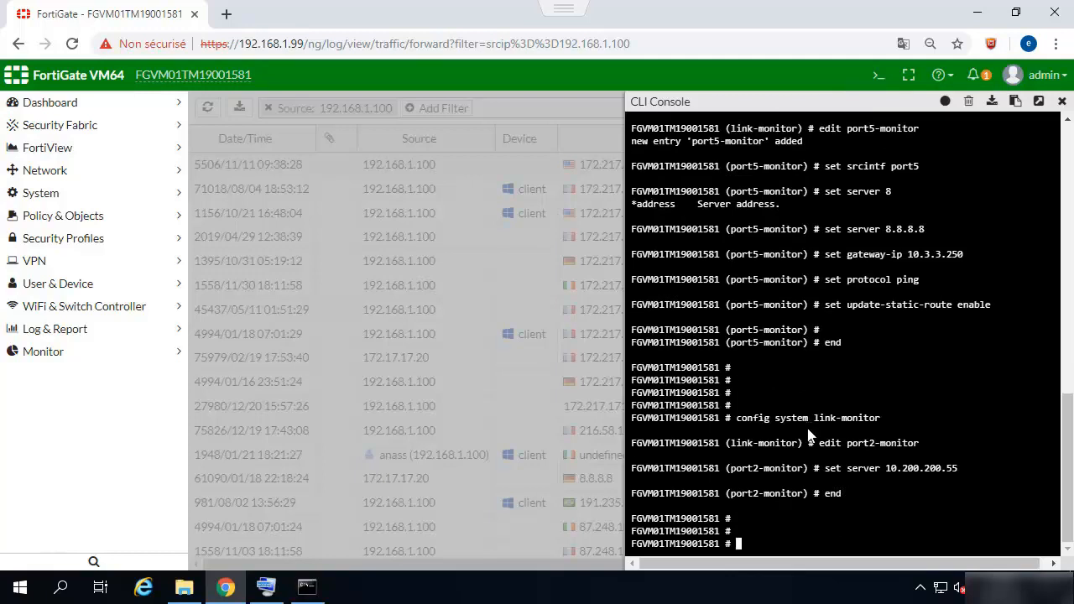
Check the continuous ping's replies and the default route's gateway, interface and distance in the Routing Monitor
left_click(309, 591)
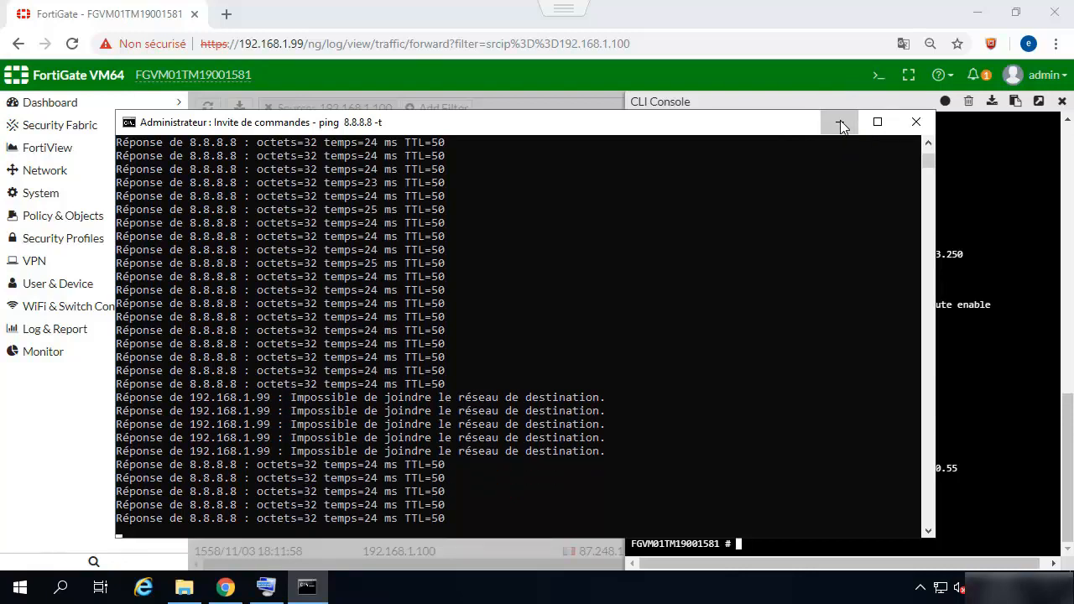
left_click(839, 122)
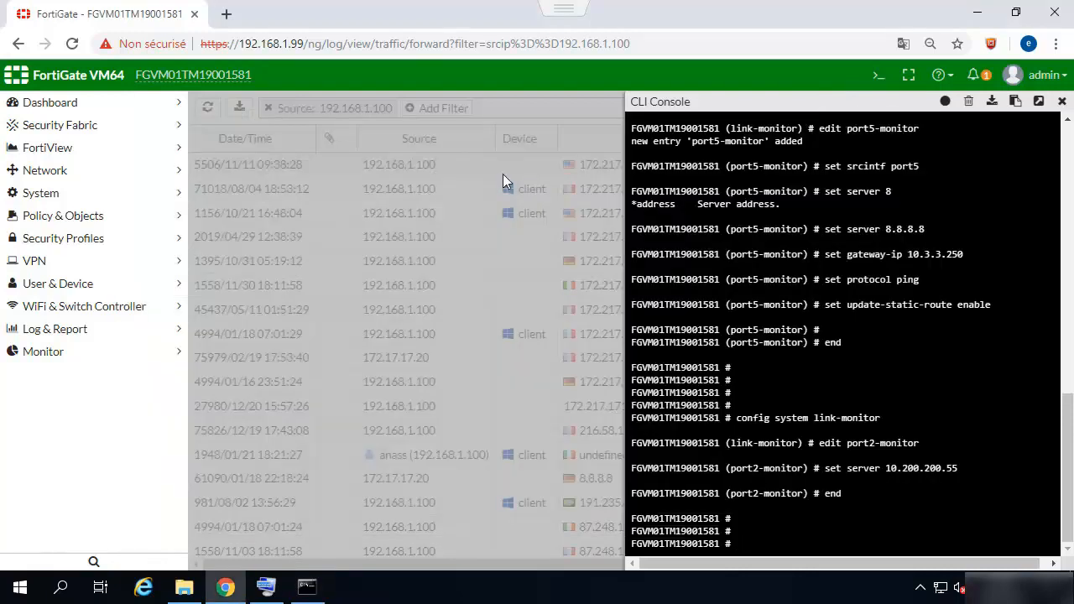
left_click(43, 352)
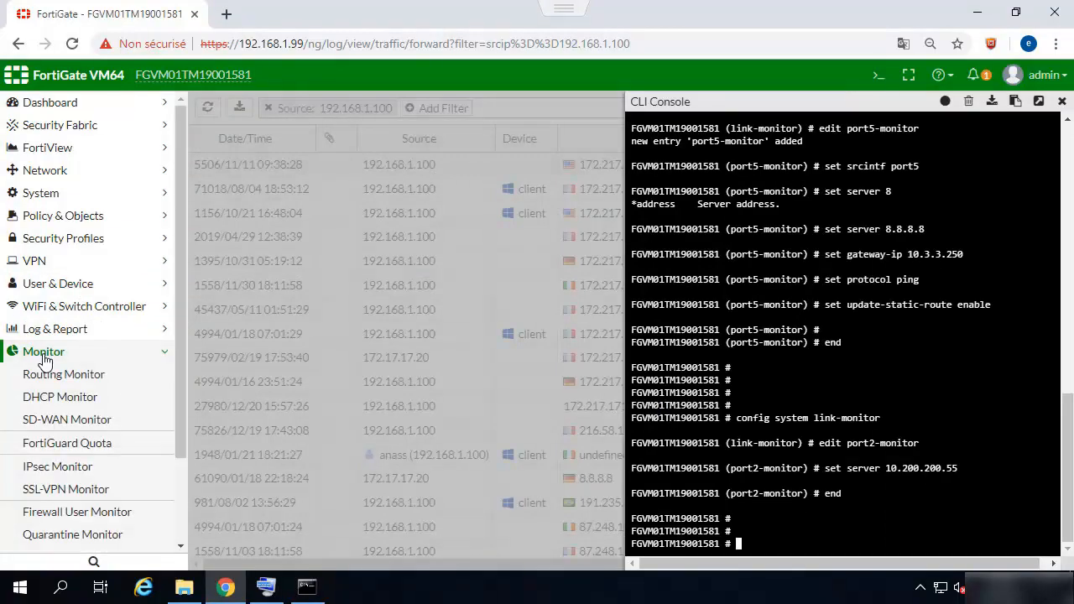
left_click(52, 375)
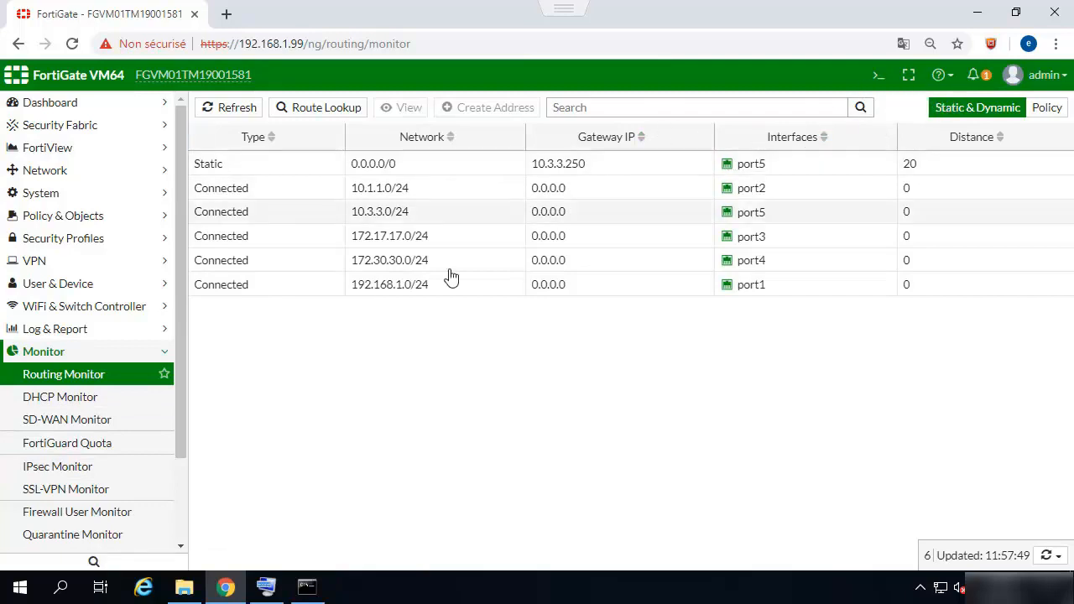
left_click(307, 588)
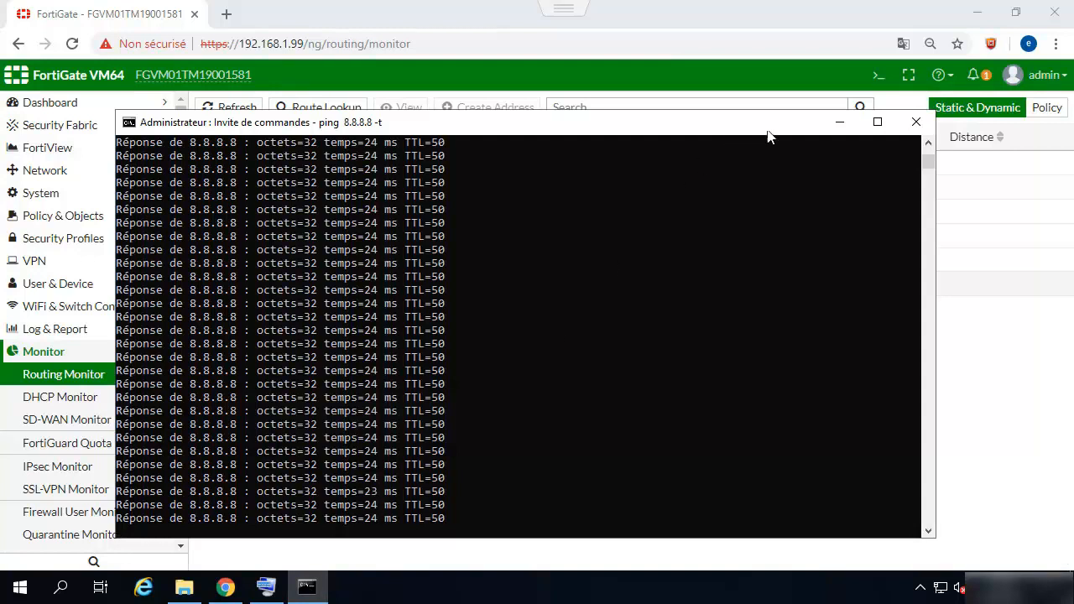
left_click(839, 122)
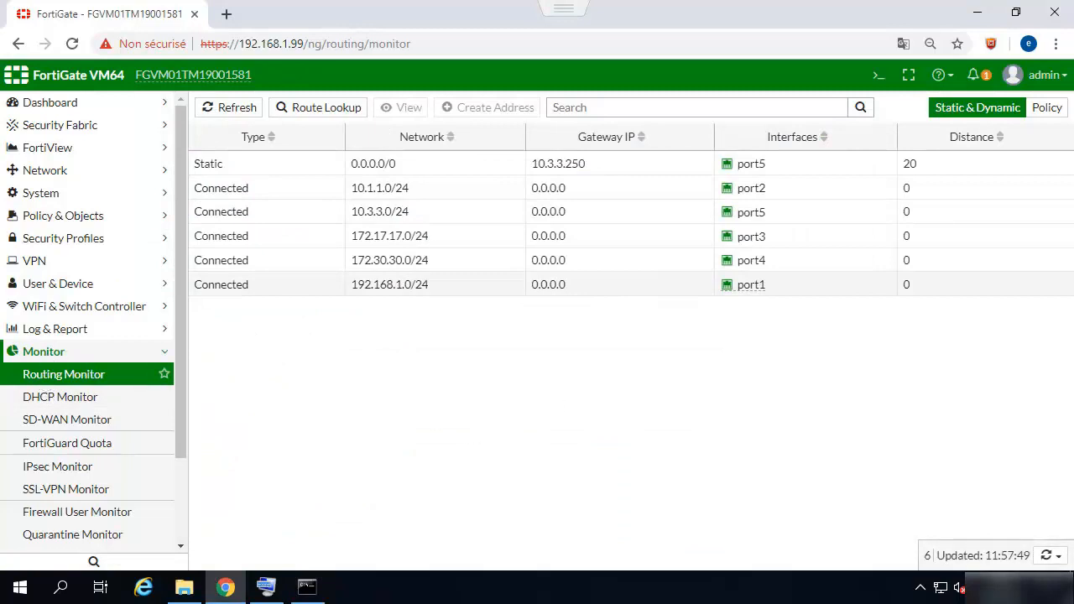
Reopen the FortiGate CLI, set the server of link monitor port2-monitor to 8.8.8.8 and save the configuration
left_click(878, 77)
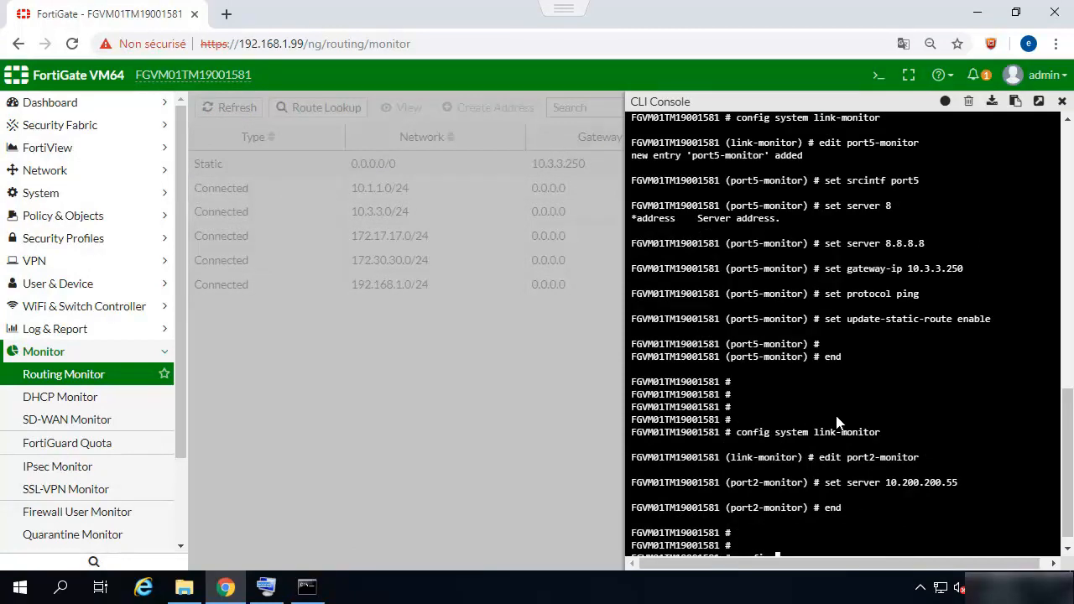
scroll(864, 423, "down", 1)
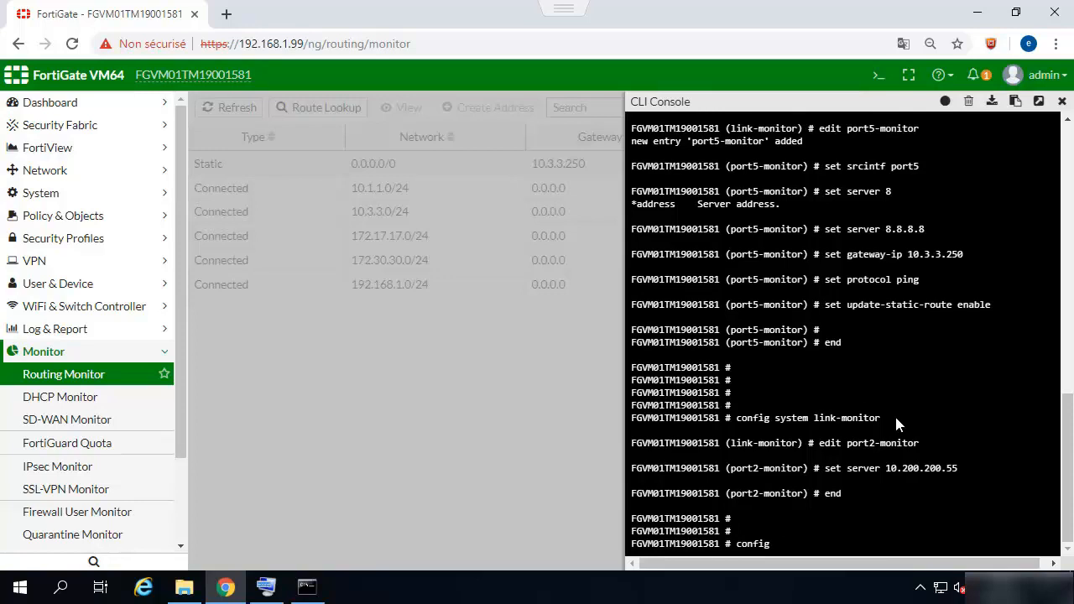
type("system link-monitor")
key("Return")
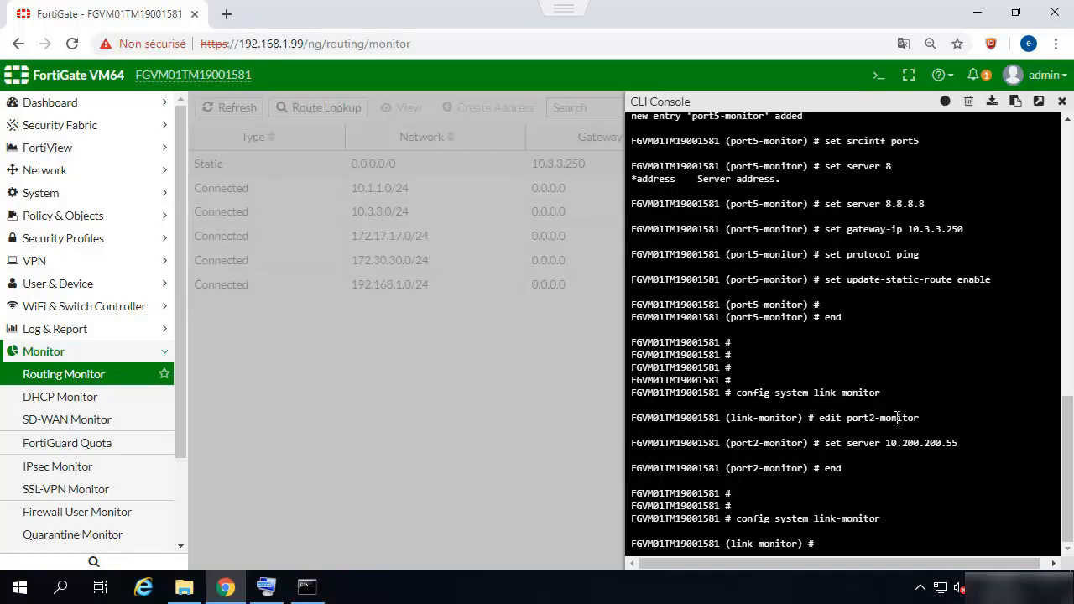
type("edit port")
key("Tab")
key("Return")
type("se")
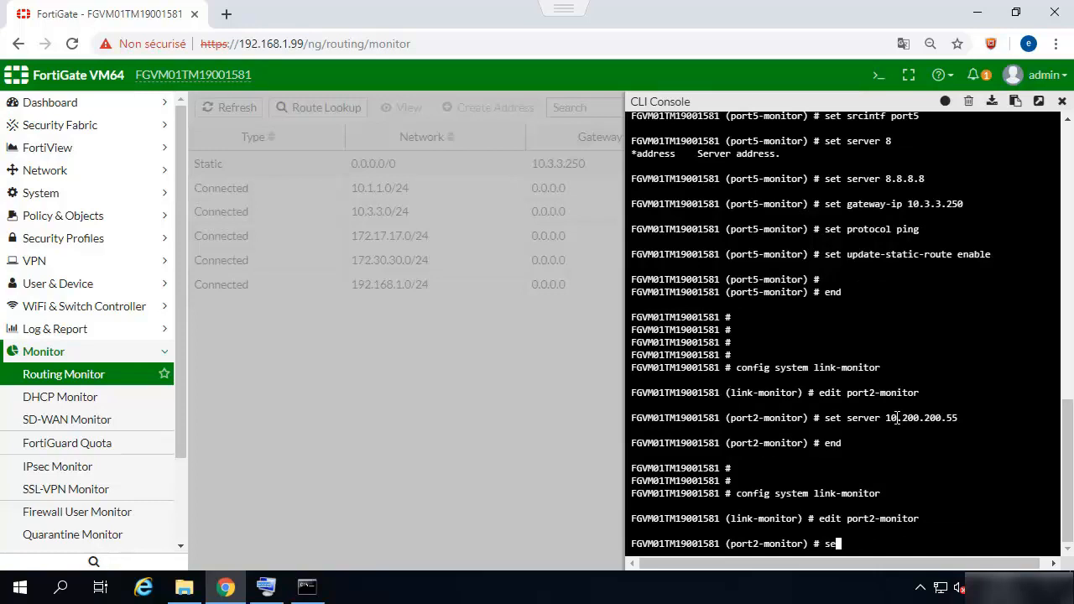
type("t server 8.8.8.8")
key("Return")
key("Return")
key("Return")
type("end")
key("Return")
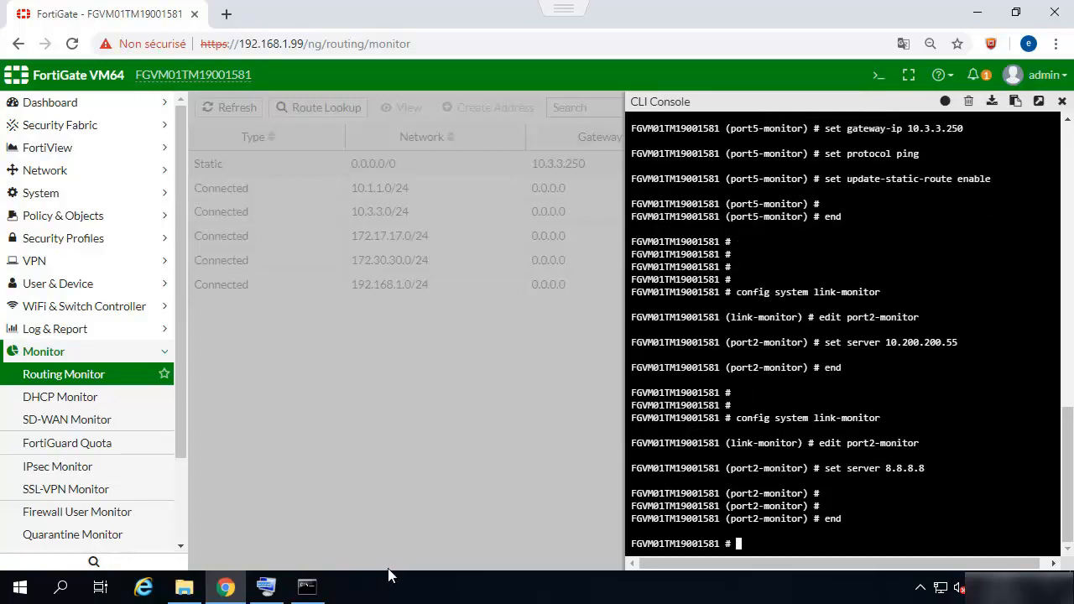
Check the ping output again and reload the Routing Monitor to examine which interface carries the default route
left_click(310, 591)
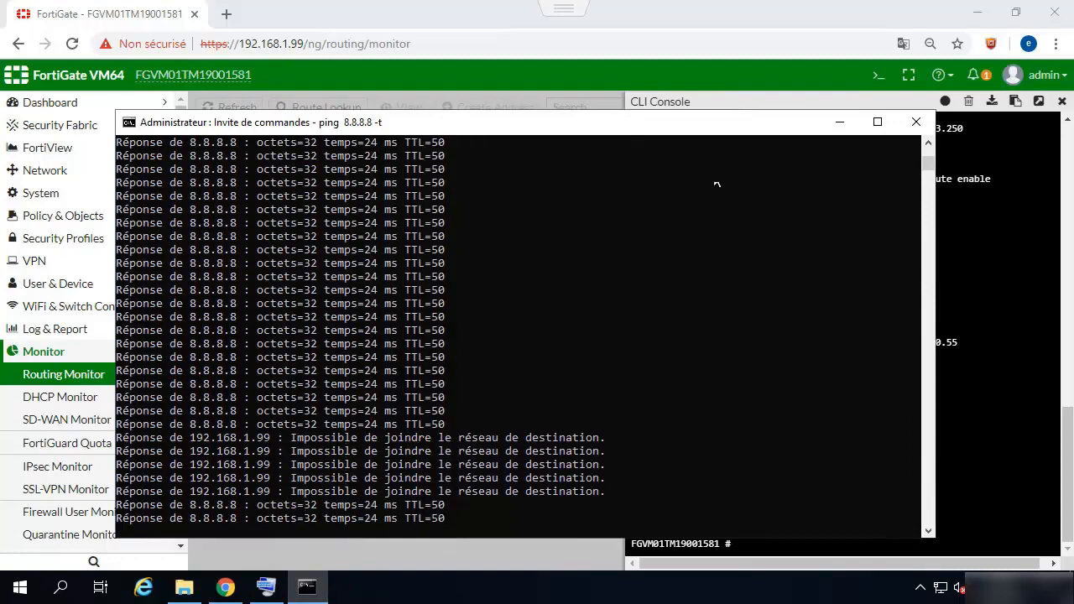
left_click(840, 121)
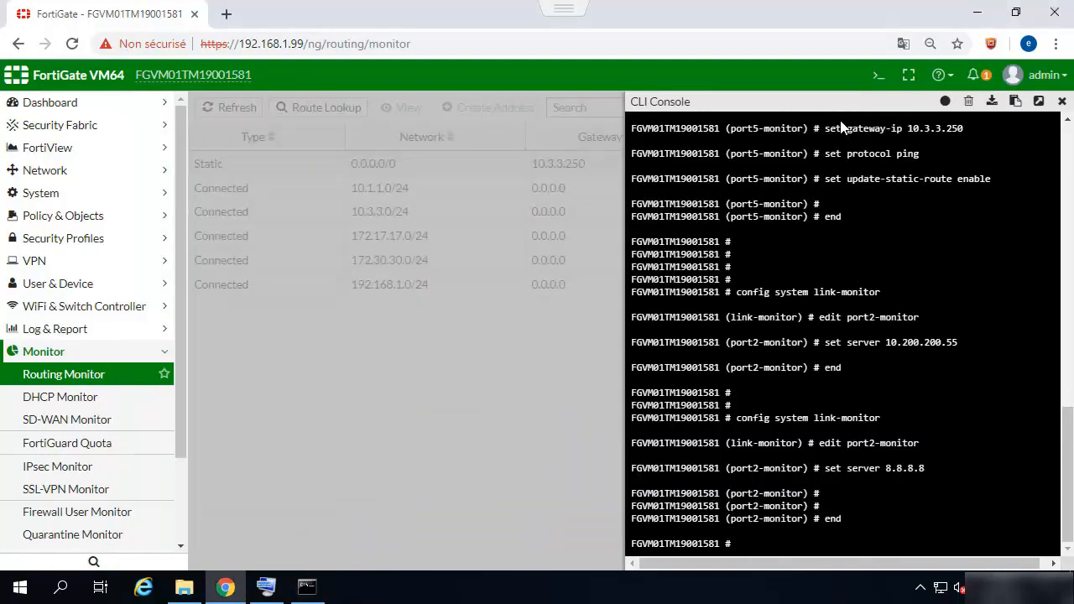
left_click(76, 381)
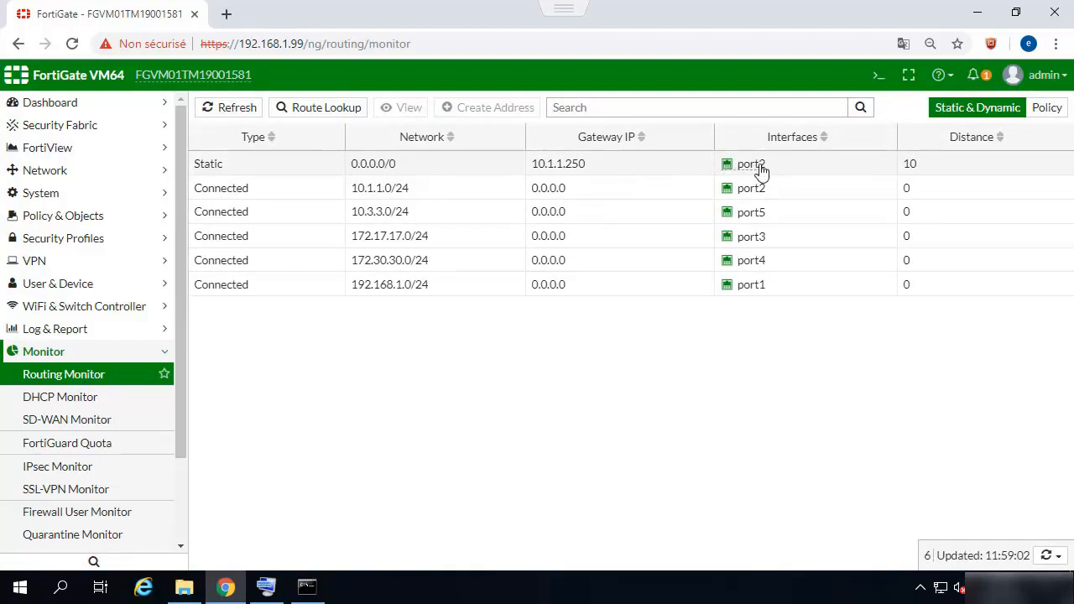
mouse_move(760, 169)
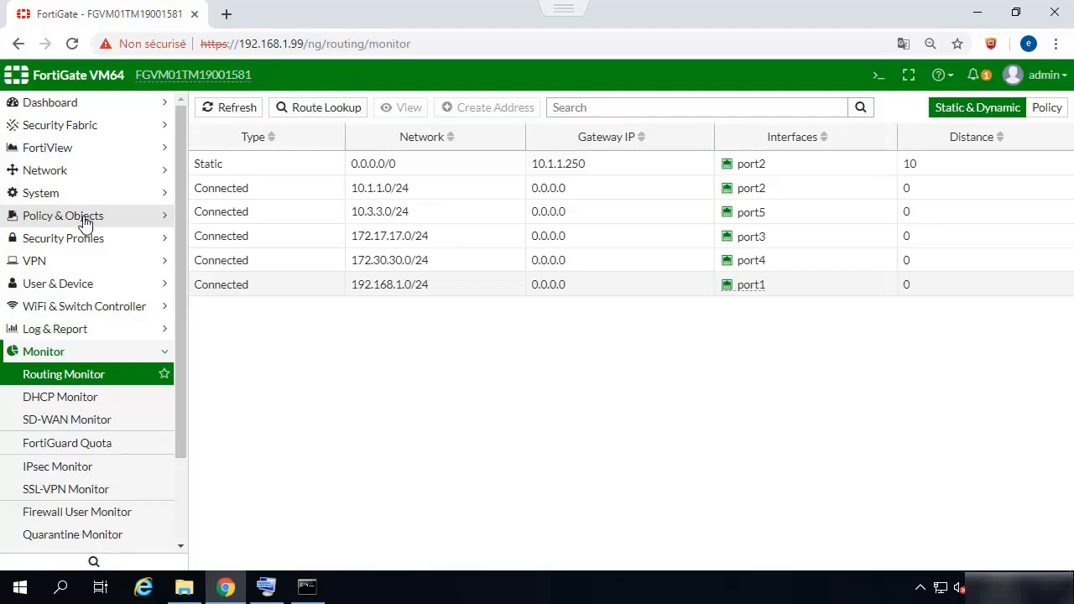
Review the distance and priority of the port2 and port5 static routes, and open the IPv4 policy list
left_click(84, 219)
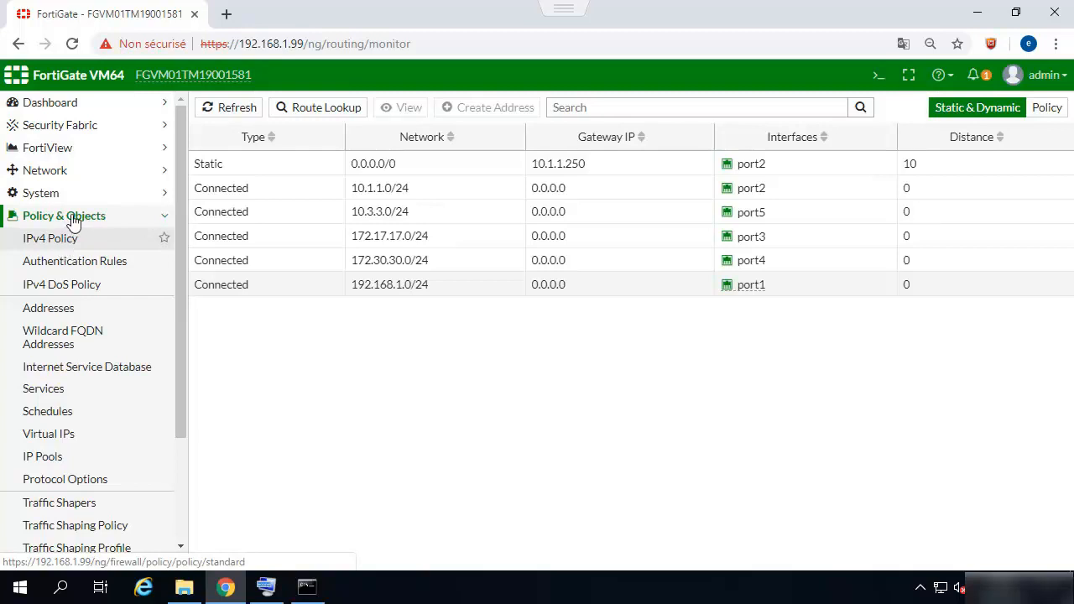
left_click(70, 176)
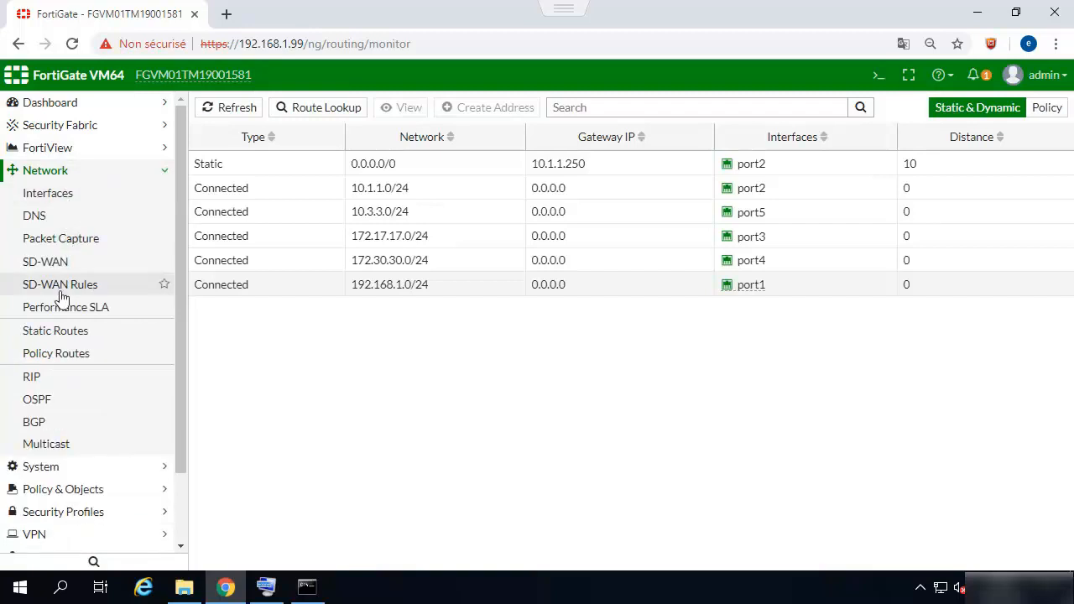
left_click(60, 335)
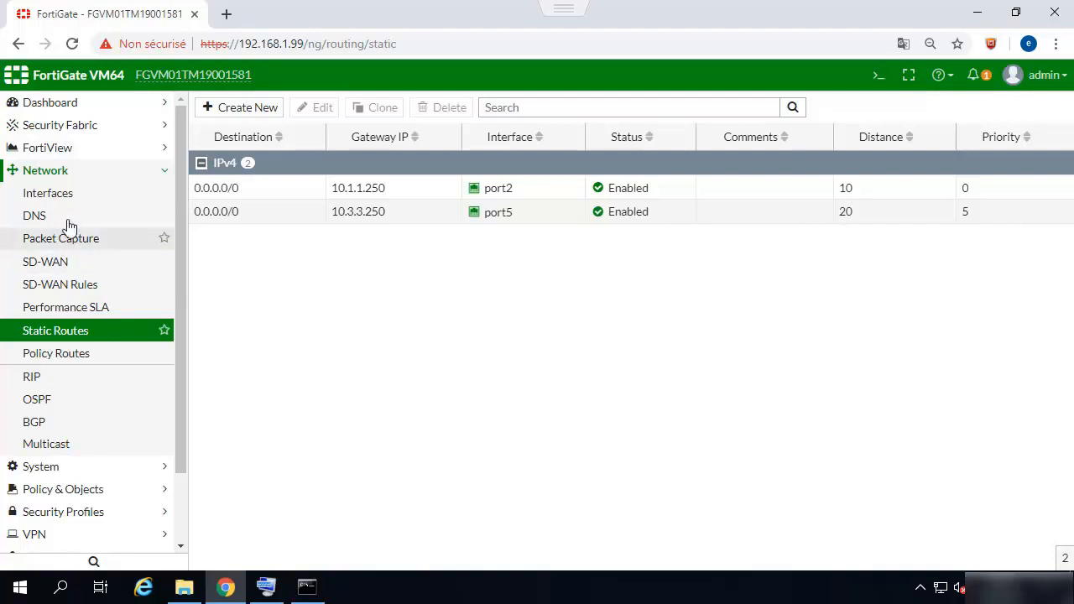
left_click(53, 493)
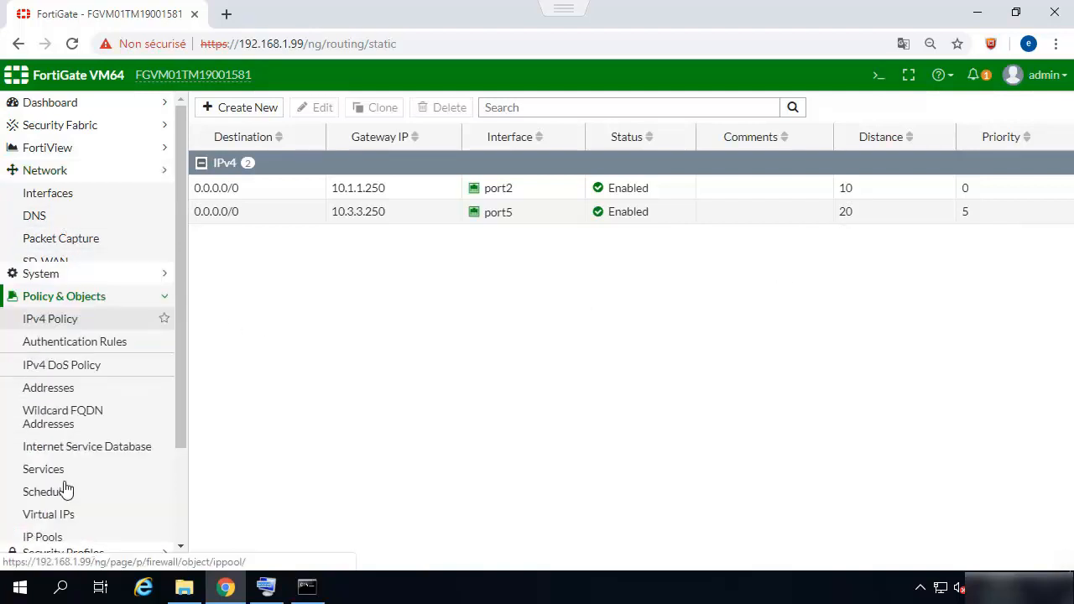
left_click(52, 238)
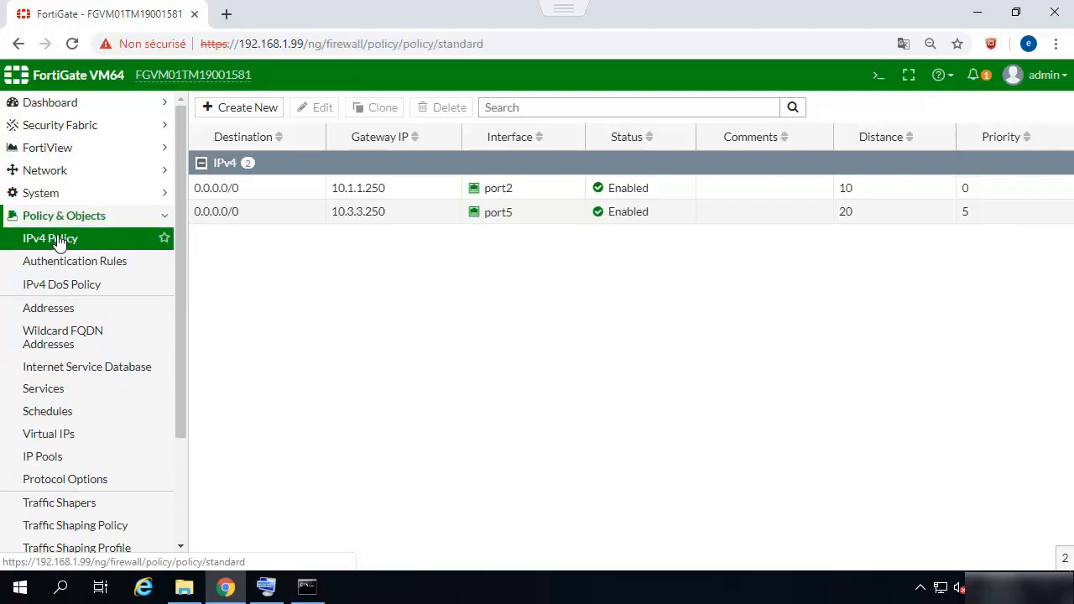